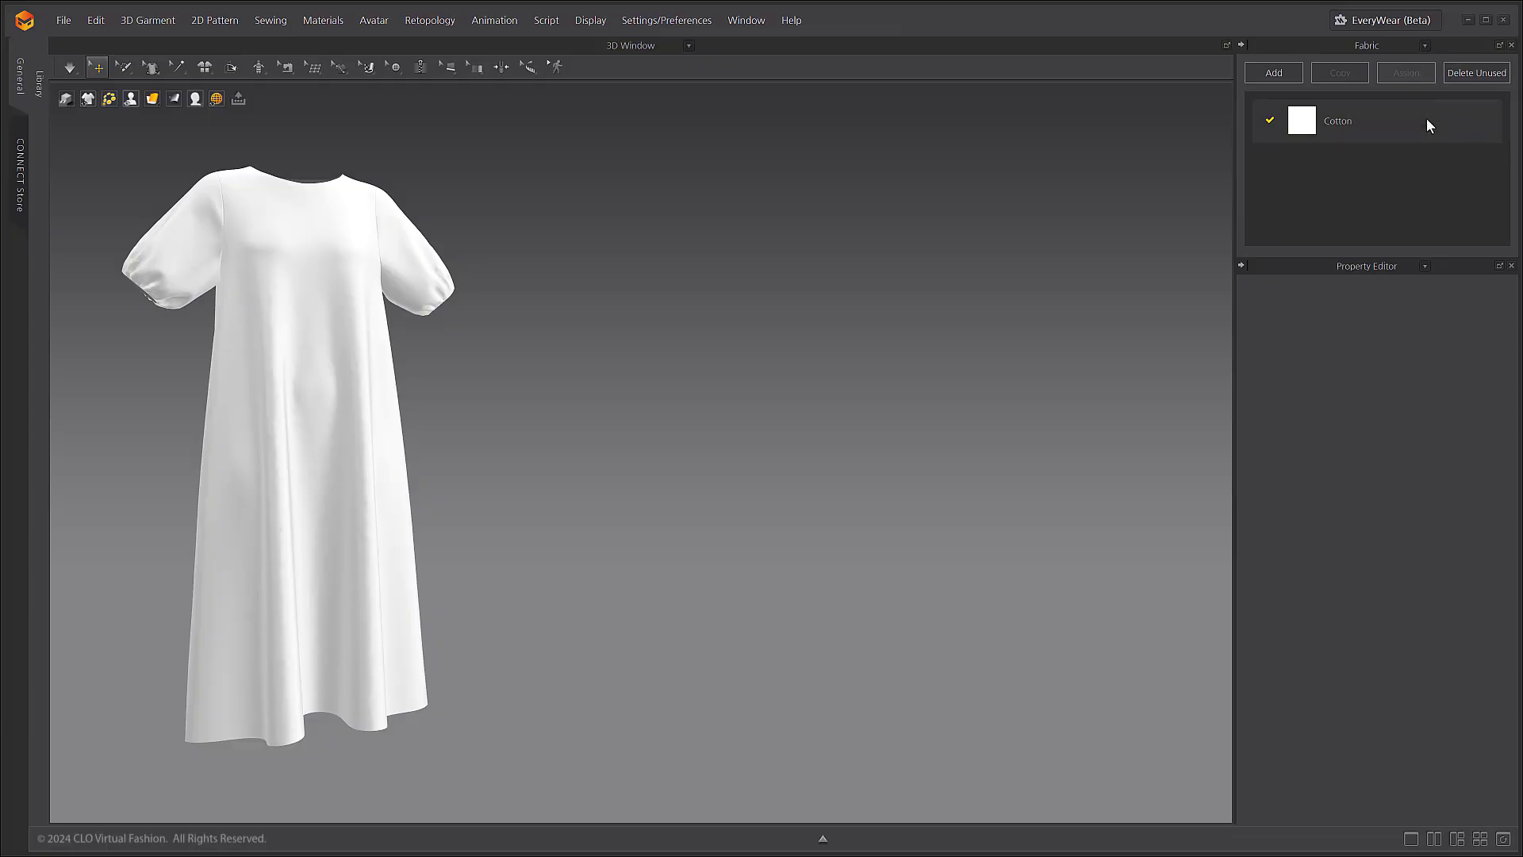
Step: Open the AI Texture Generator for the Cotton fabric's front material
{"action": "left_click", "coordinate": [1427, 122]}
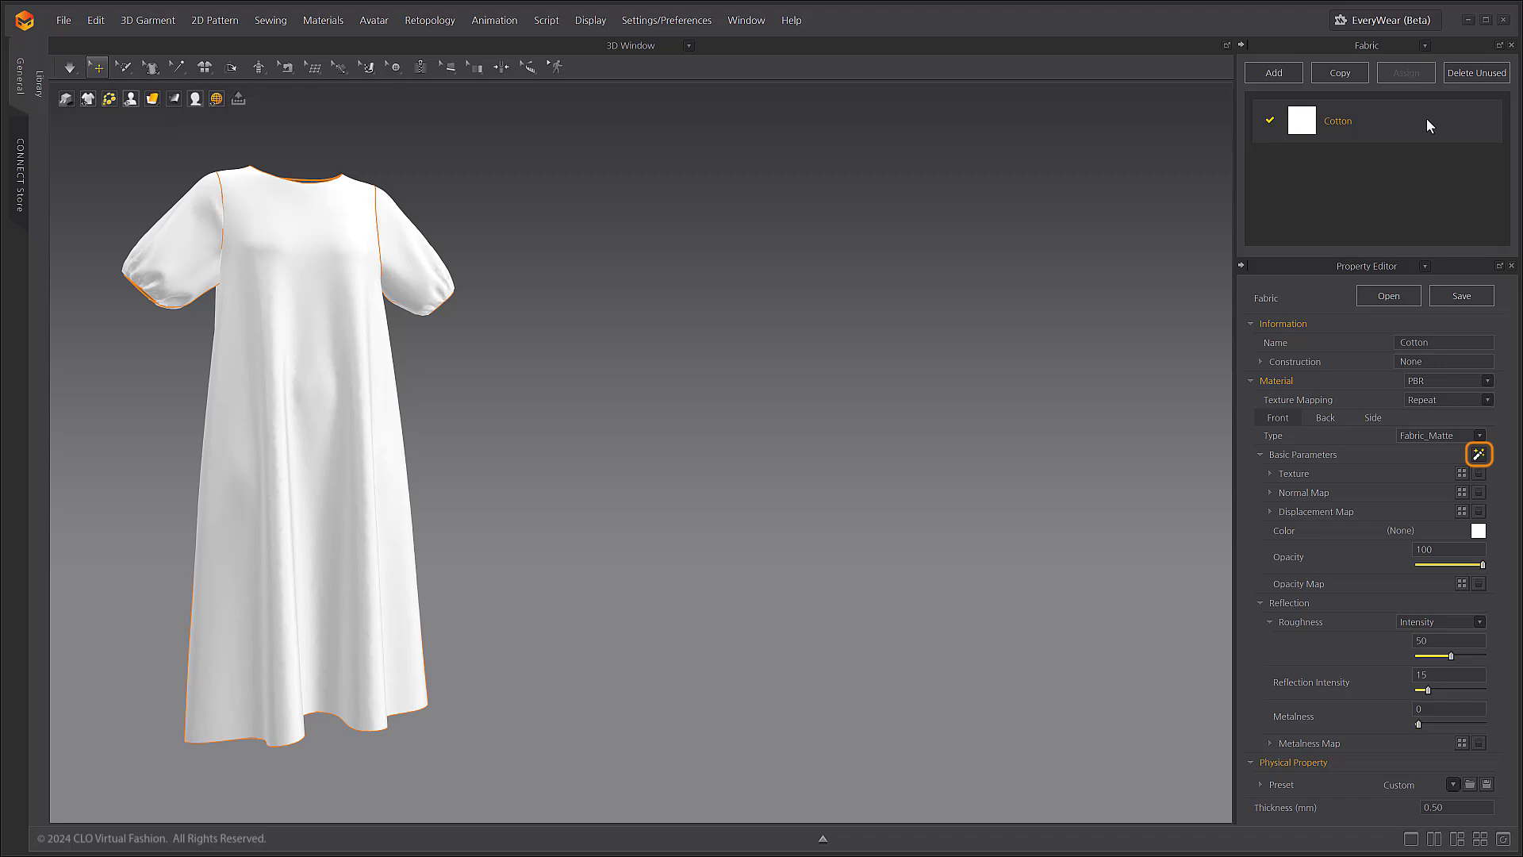
{"action": "left_click", "coordinate": [1478, 454]}
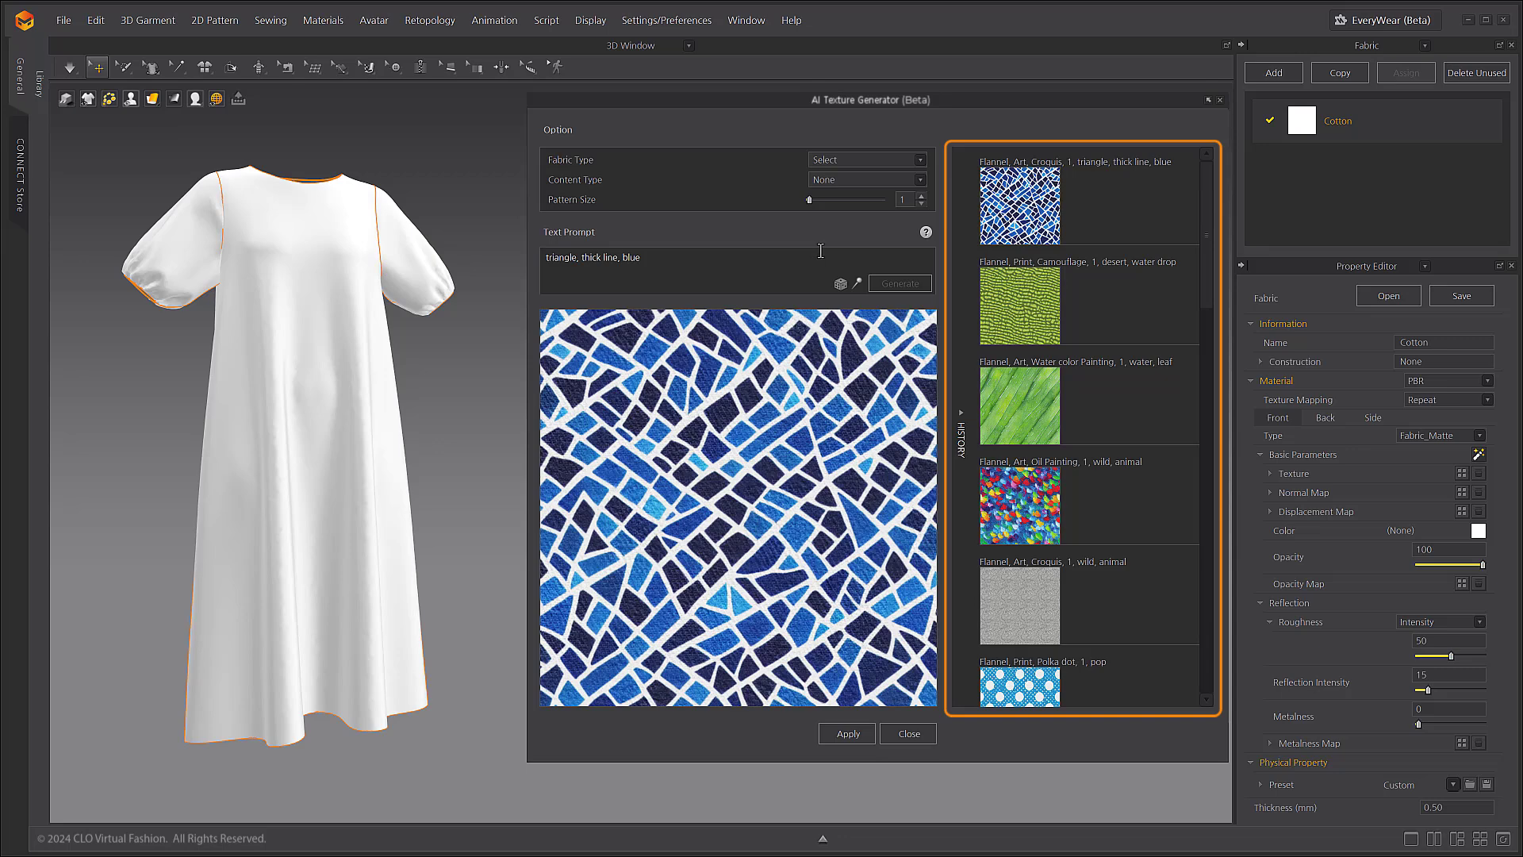
Step: Preview several earlier textures from the generation history and reload the Croquis texture with the prompt "triangle, thick line, blue"
{"action": "left_click", "coordinate": [1076, 296]}
{"action": "left_click", "coordinate": [1081, 411]}
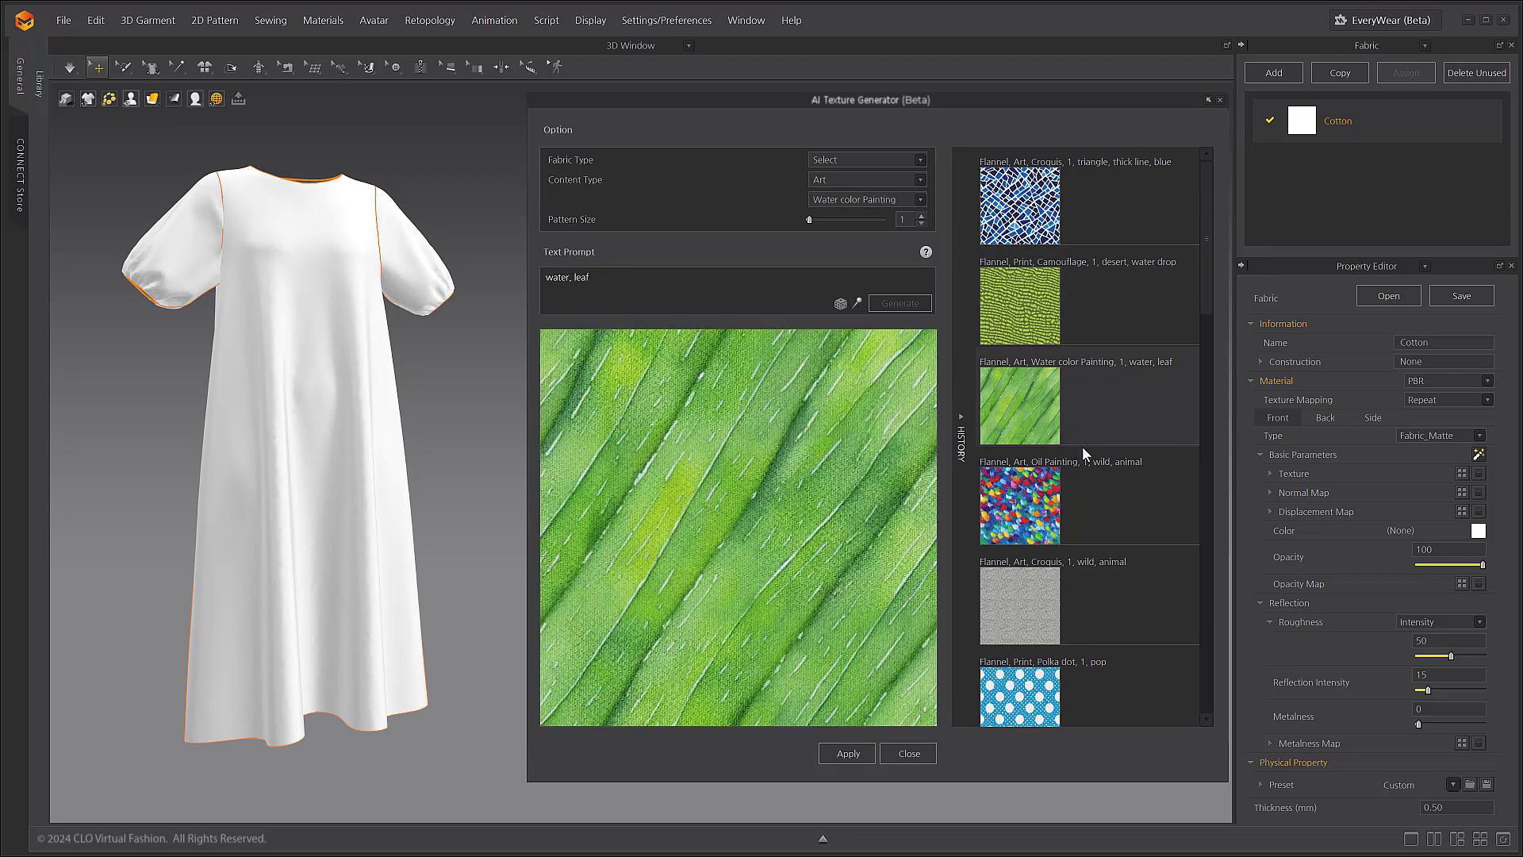
{"action": "left_click", "coordinate": [1085, 509]}
{"action": "left_click", "coordinate": [1107, 588]}
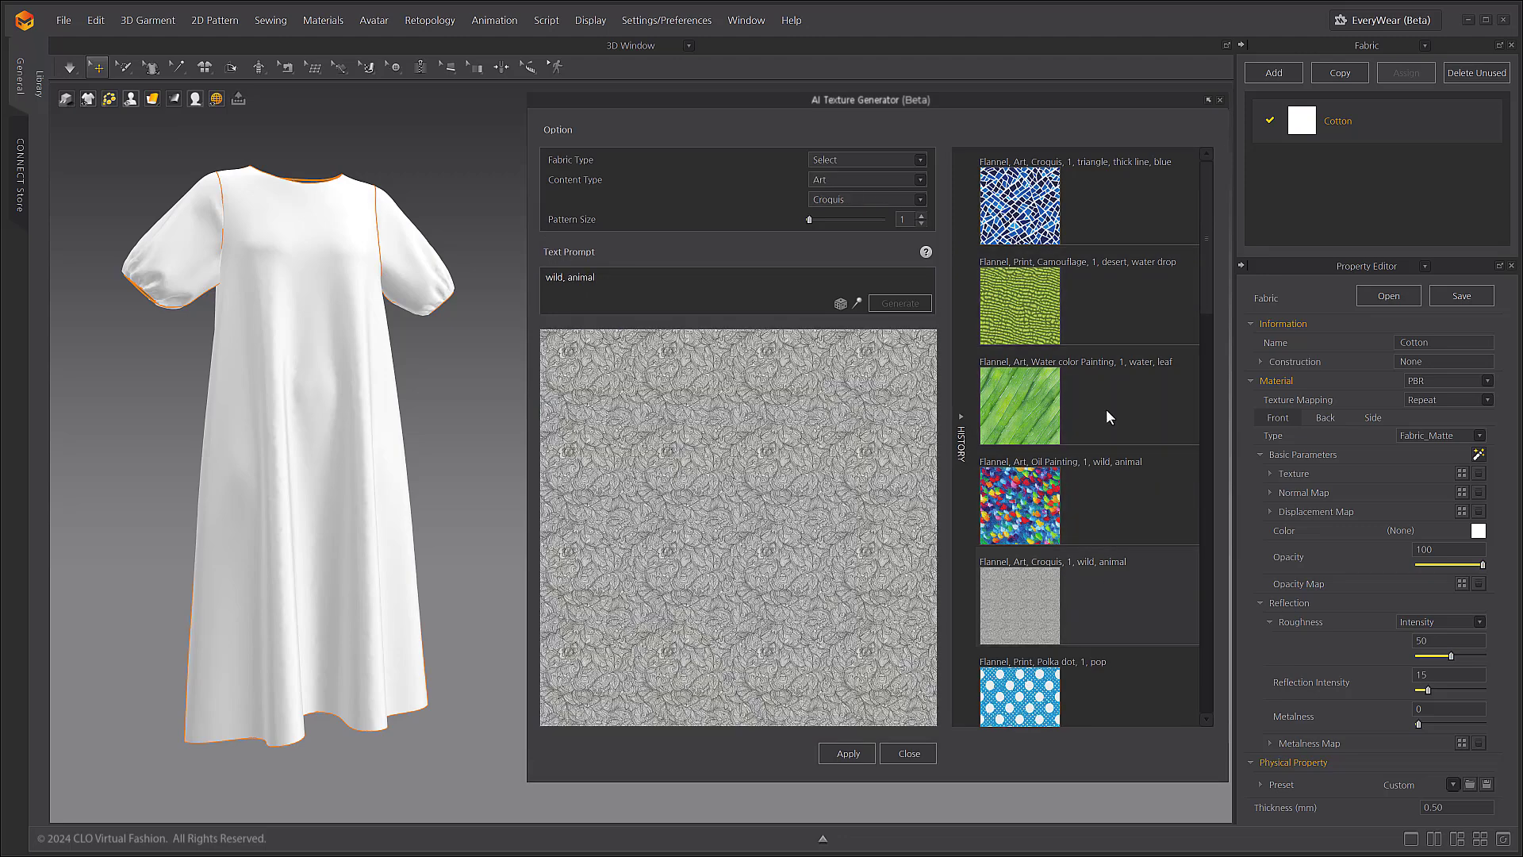
{"action": "left_click", "coordinate": [1092, 197]}
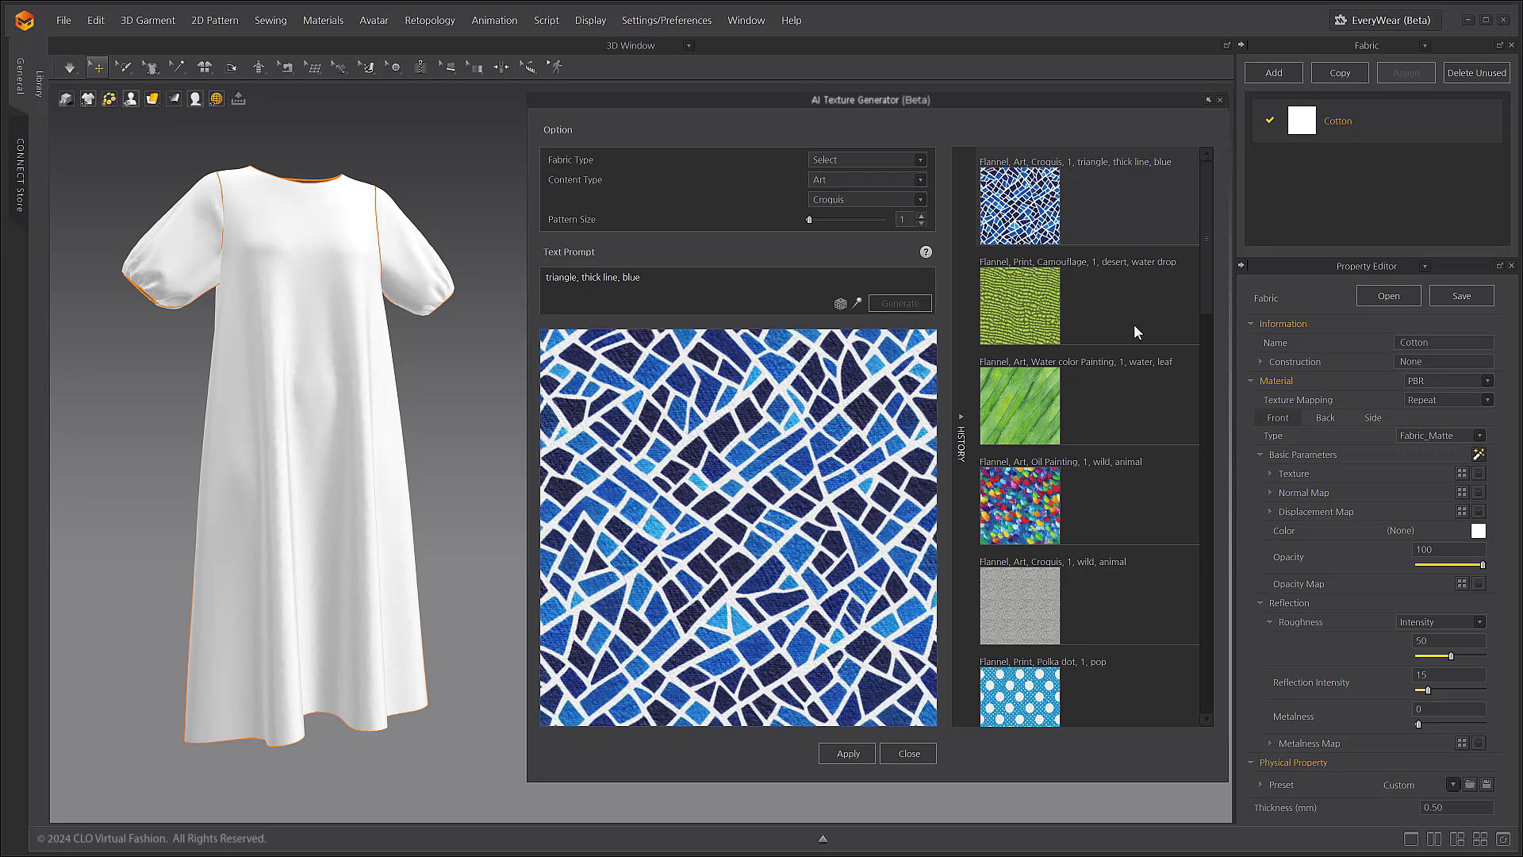
Step: Set the texture's fabric type to Canvas
{"action": "left_click", "coordinate": [845, 160]}
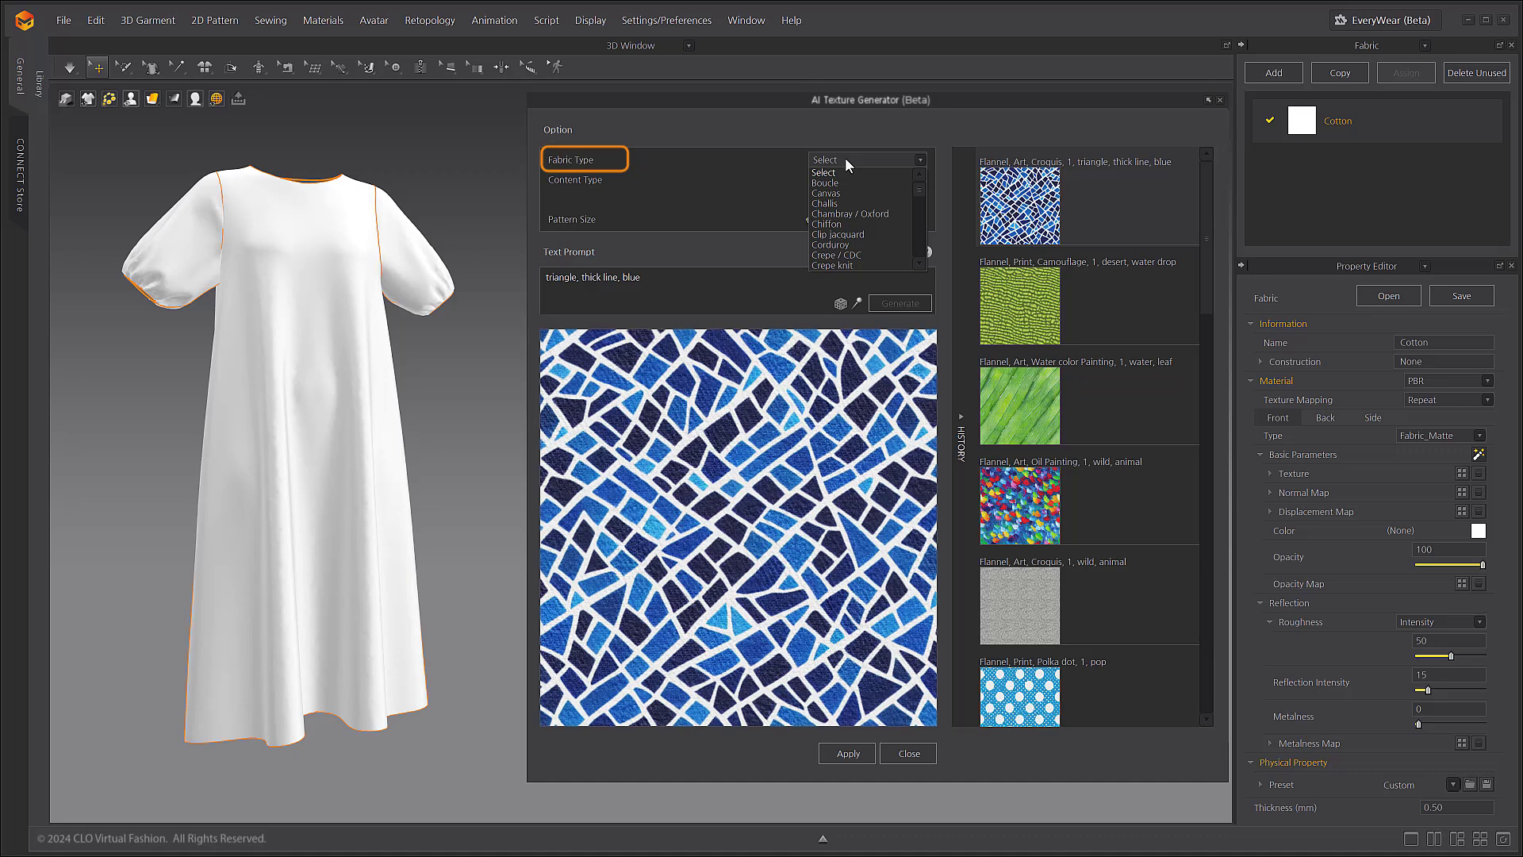
{"action": "mouse_move", "coordinate": [919, 186]}
{"action": "left_mouse_down"}
{"action": "mouse_move", "coordinate": [915, 246]}
{"action": "mouse_move", "coordinate": [917, 163]}
{"action": "left_mouse_up"}
{"action": "left_click", "coordinate": [892, 194]}
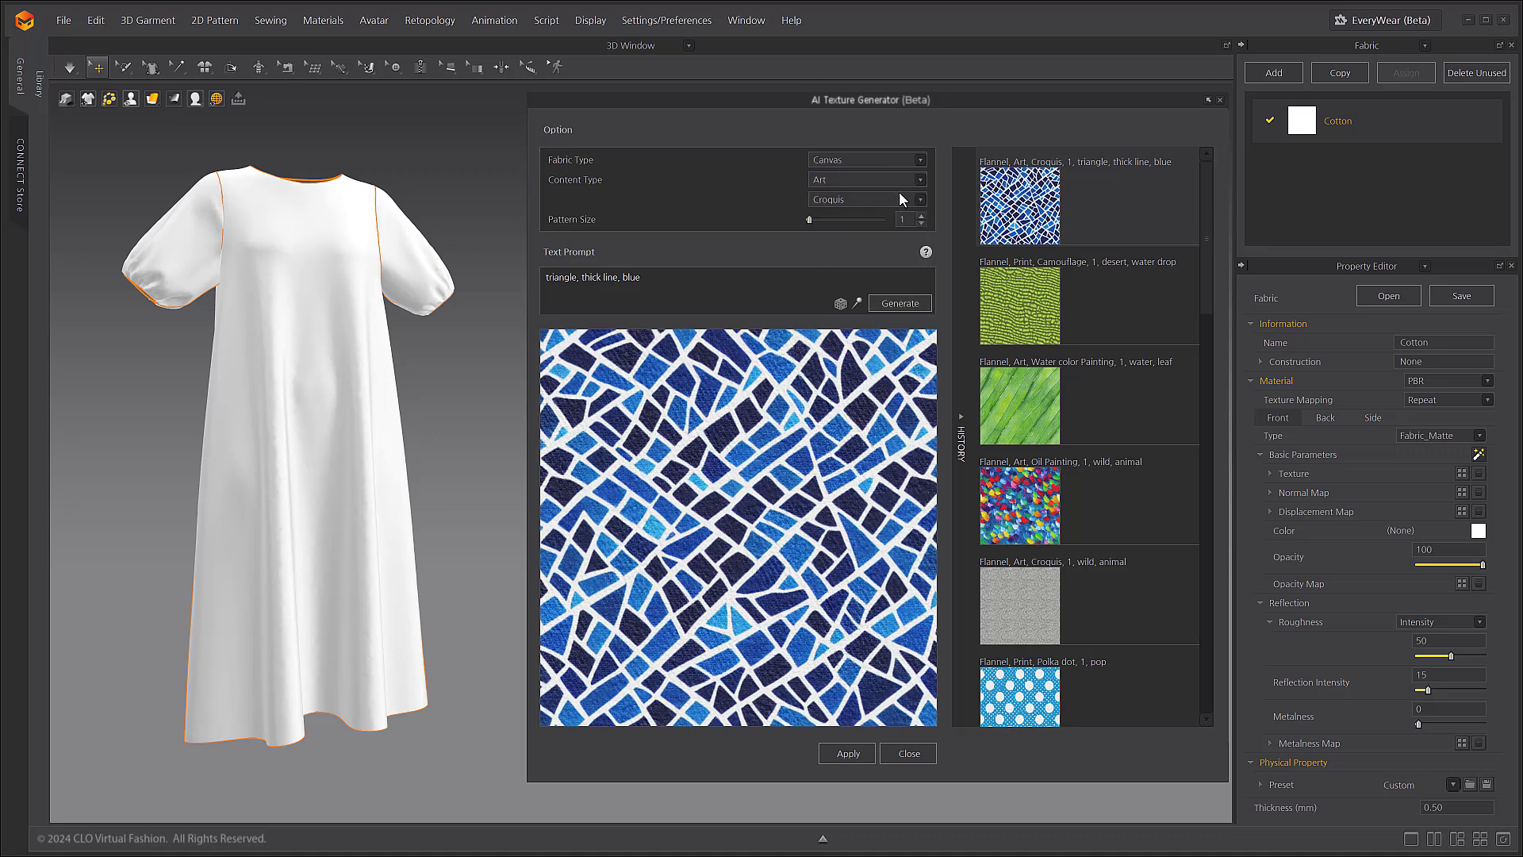
Step: Choose Art as the content type and view the art styles it offers
{"action": "left_click", "coordinate": [921, 181]}
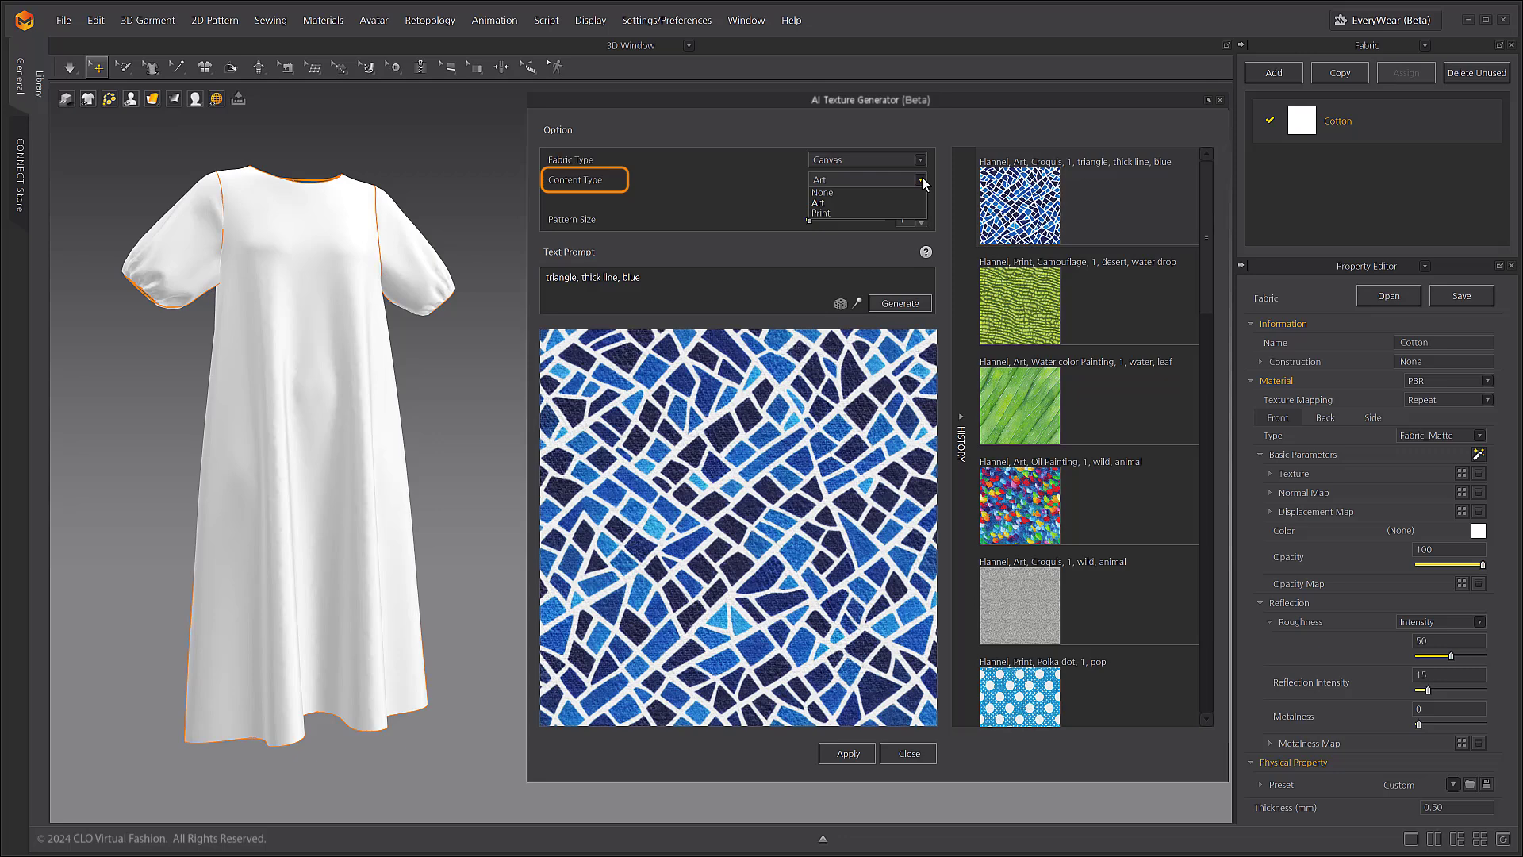
{"action": "left_click", "coordinate": [879, 203]}
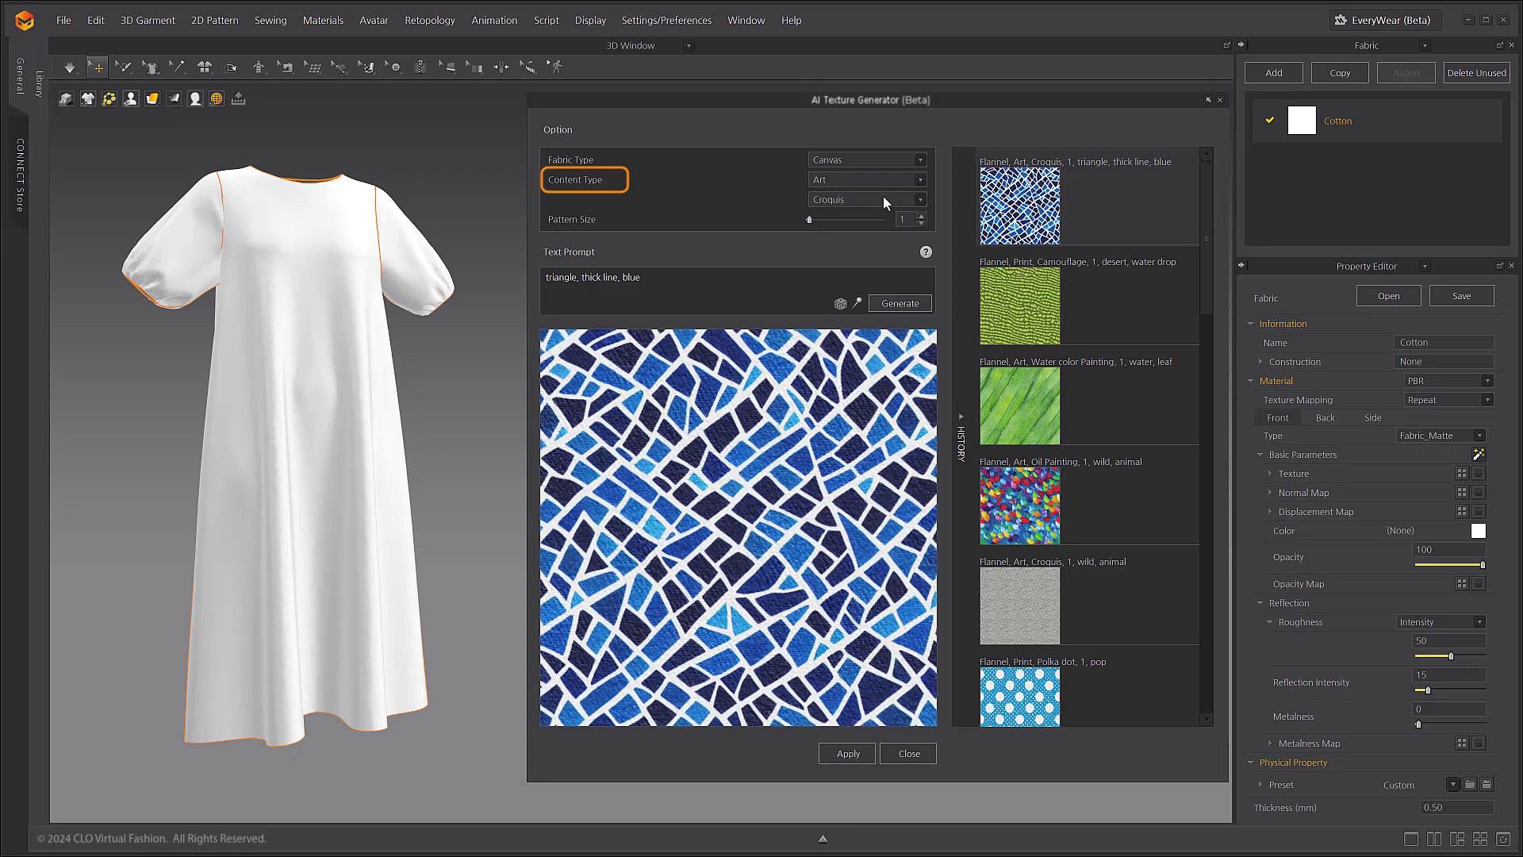
{"action": "left_click", "coordinate": [882, 196]}
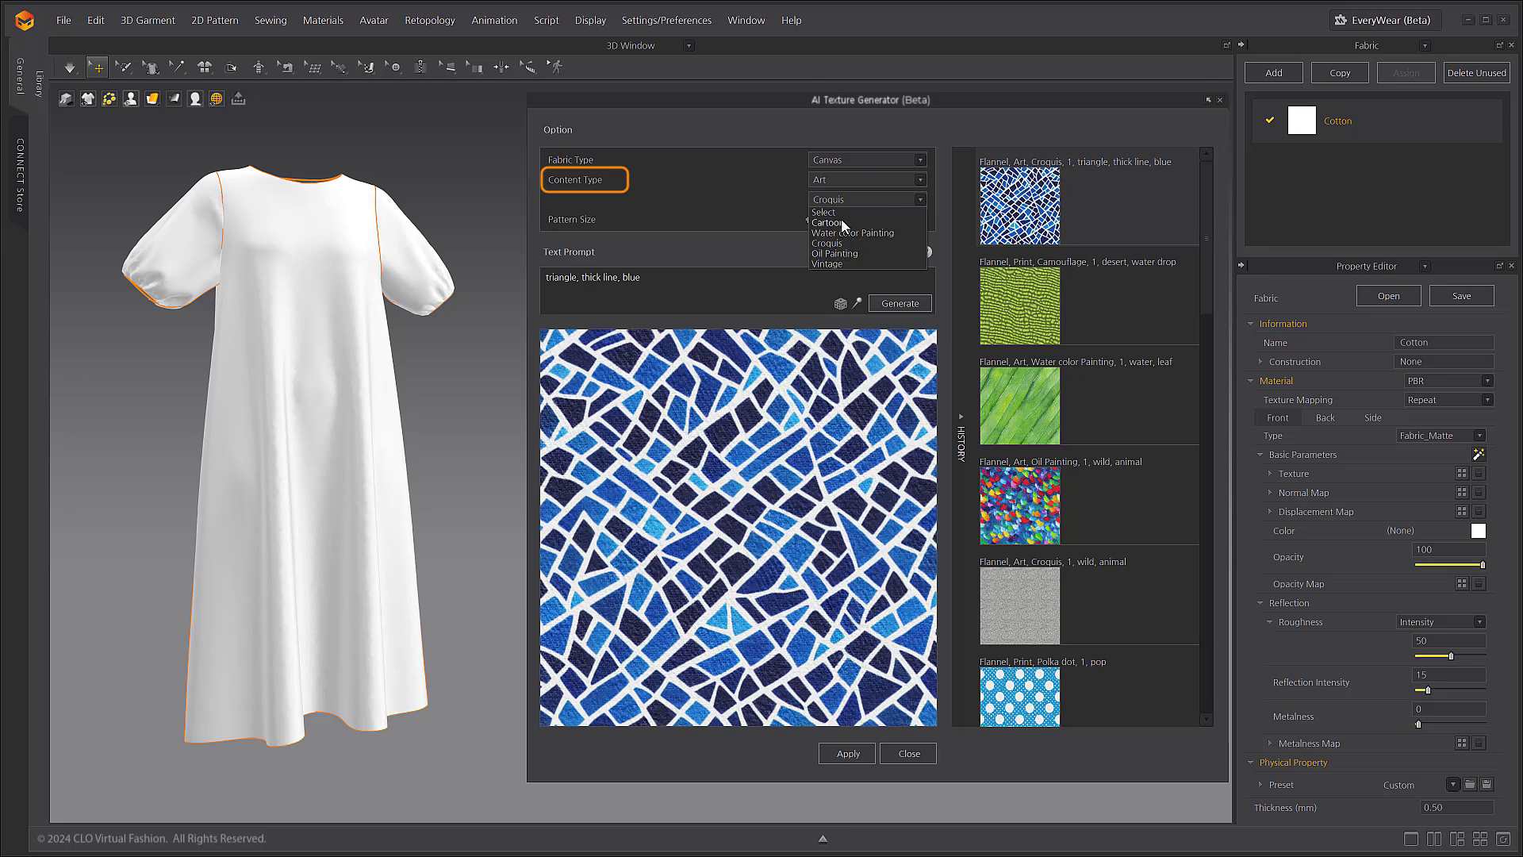
Step: Change the content type to Print and view the print patterns it offers
{"action": "left_click", "coordinate": [845, 179]}
{"action": "left_click", "coordinate": [845, 179]}
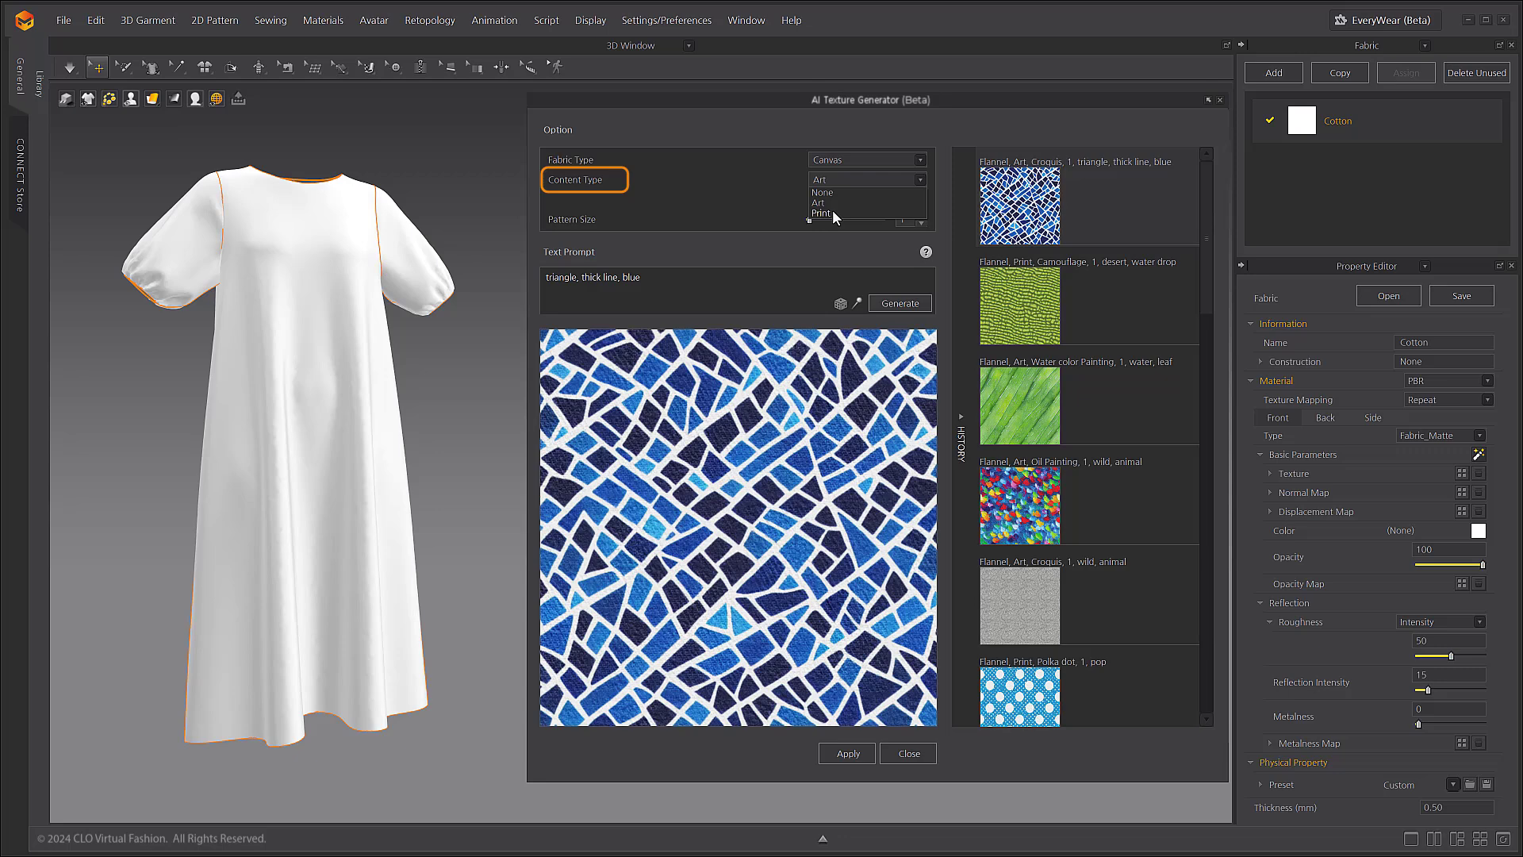
{"action": "left_click", "coordinate": [833, 213]}
{"action": "left_click", "coordinate": [837, 199]}
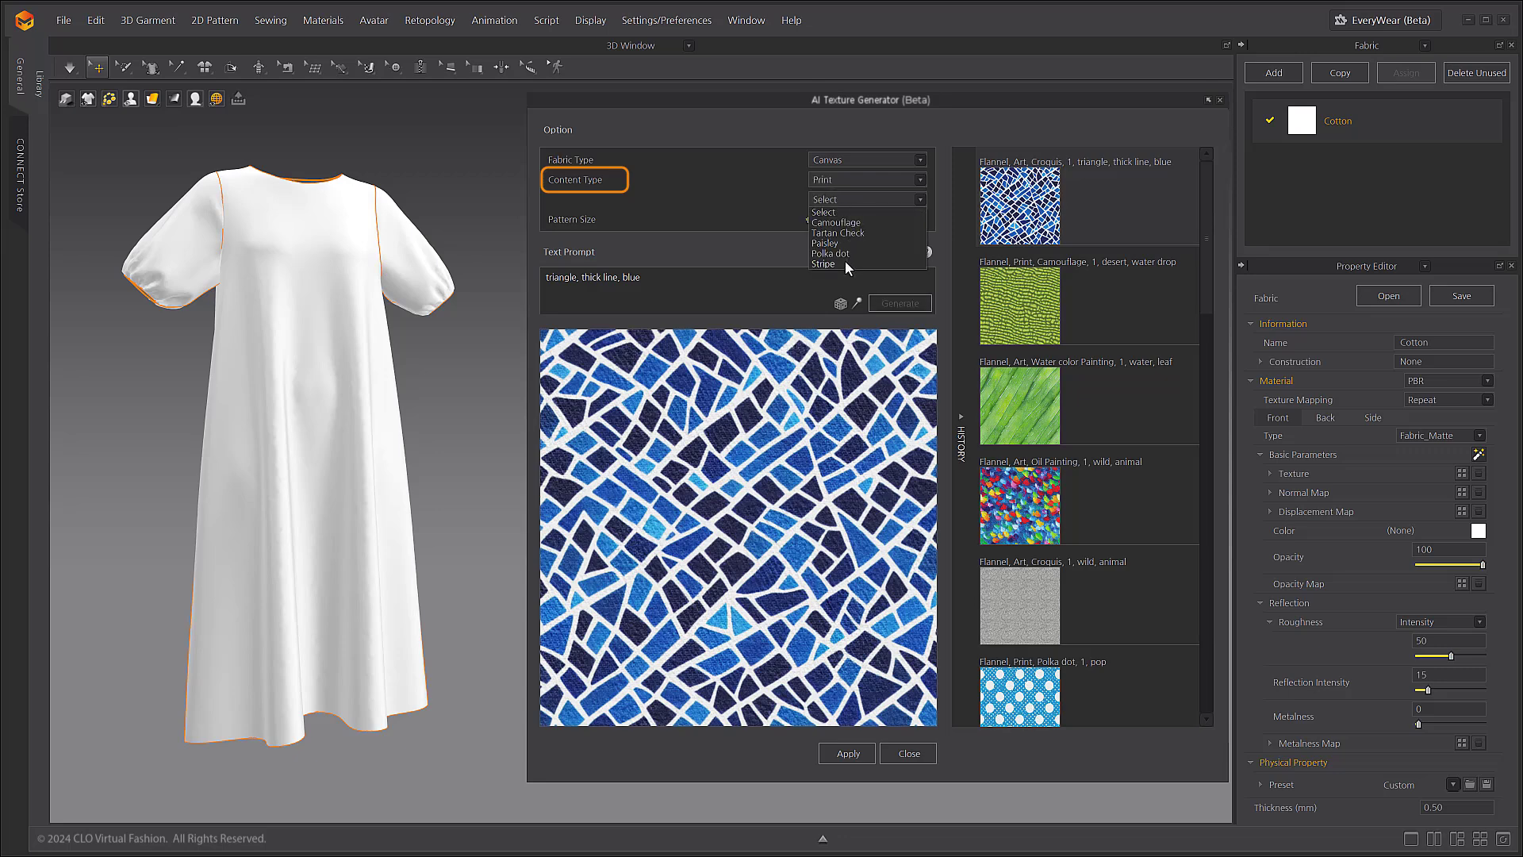
{"action": "left_click", "coordinate": [937, 214]}
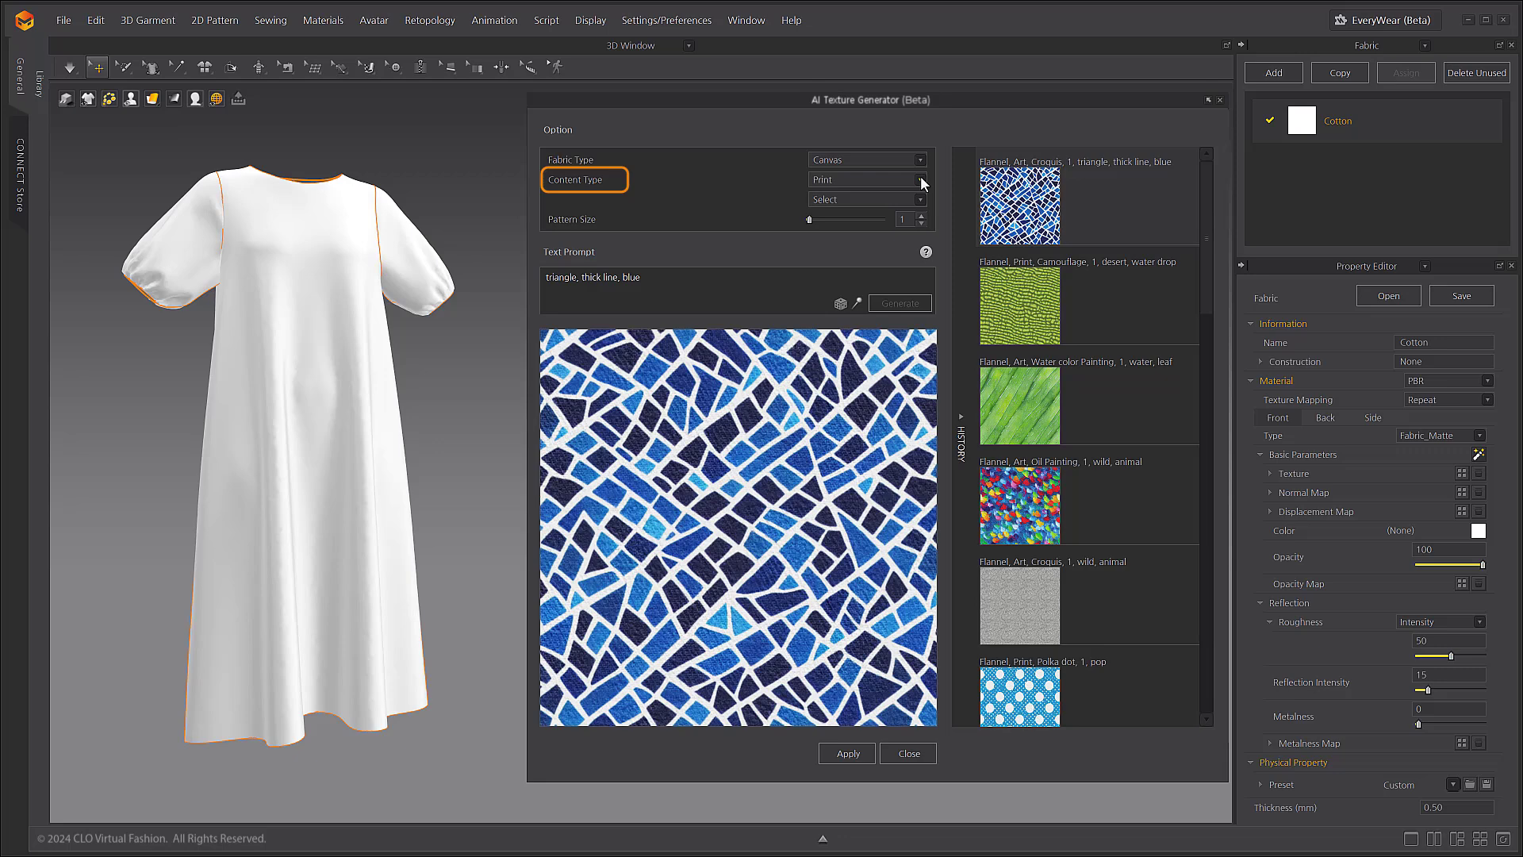
Step: Set the content type to None and the pattern size to 4
{"action": "left_click", "coordinate": [920, 181]}
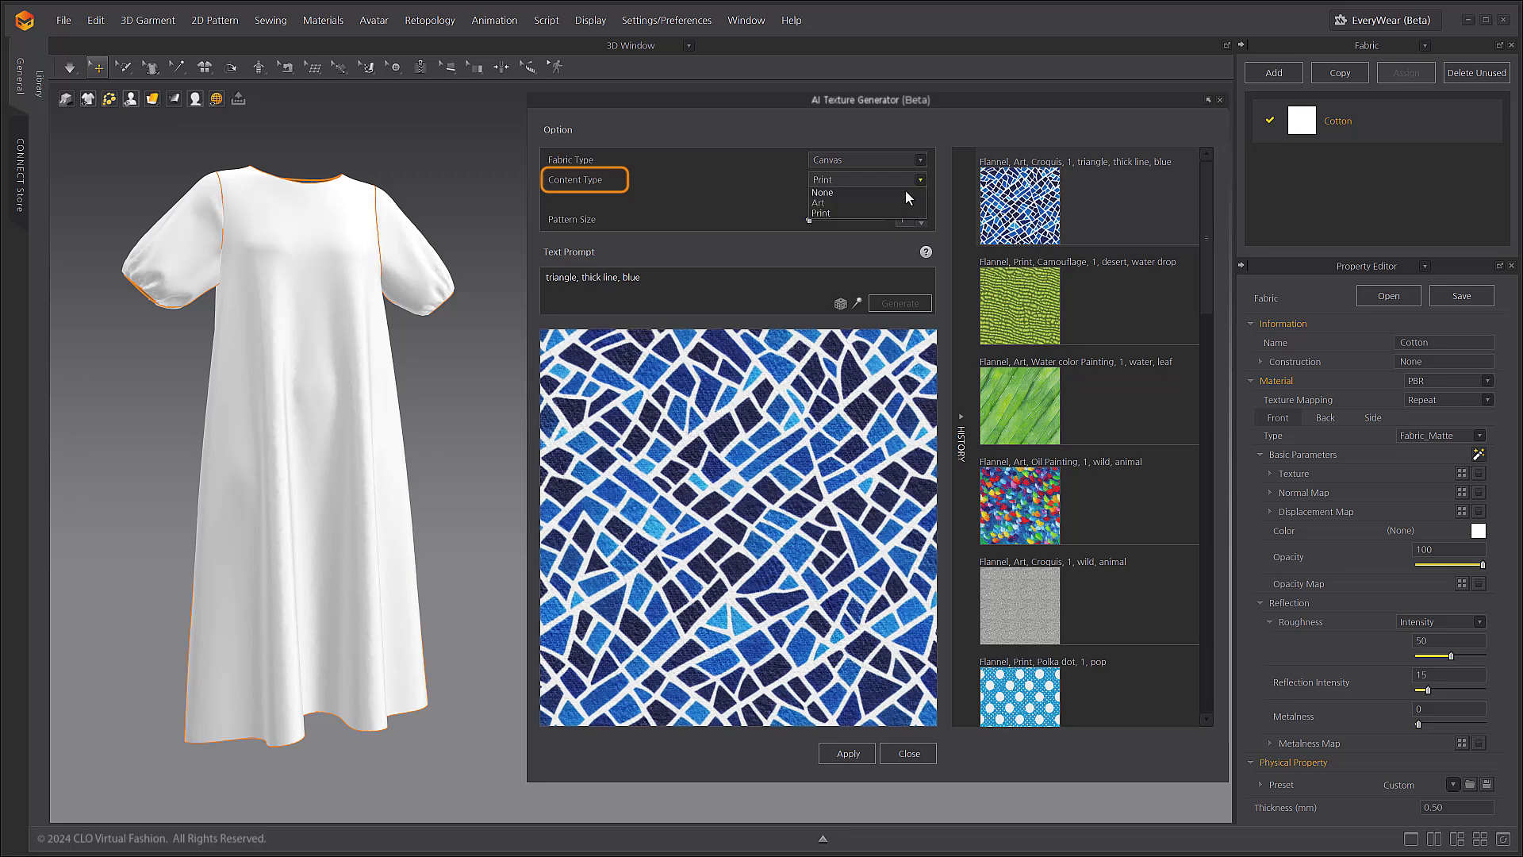
{"action": "left_click", "coordinate": [908, 196]}
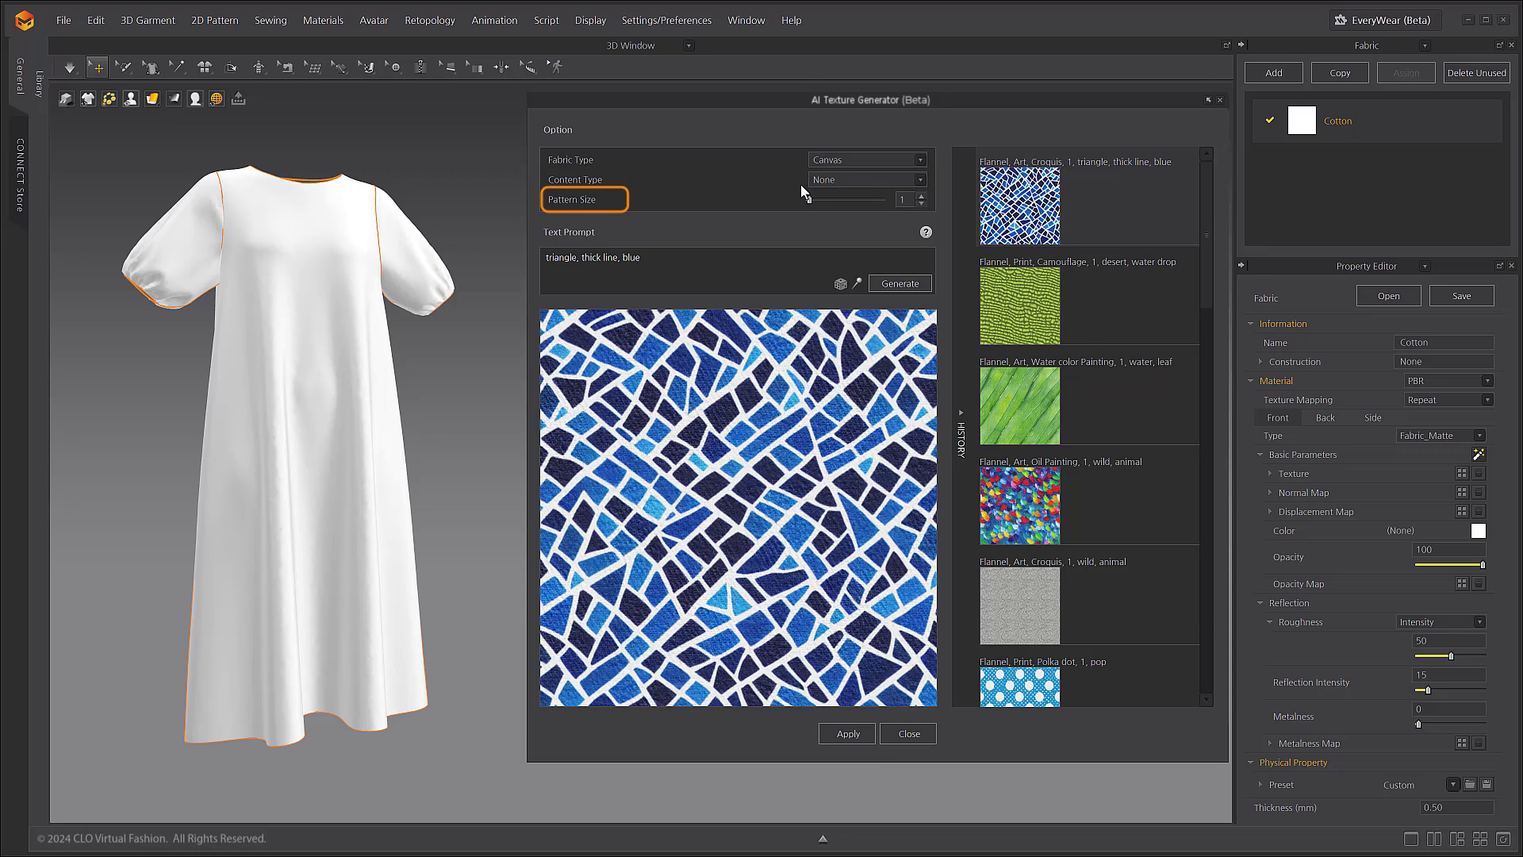
{"action": "left_click_drag", "start_coordinate": [811, 199], "coordinate": [852, 203]}
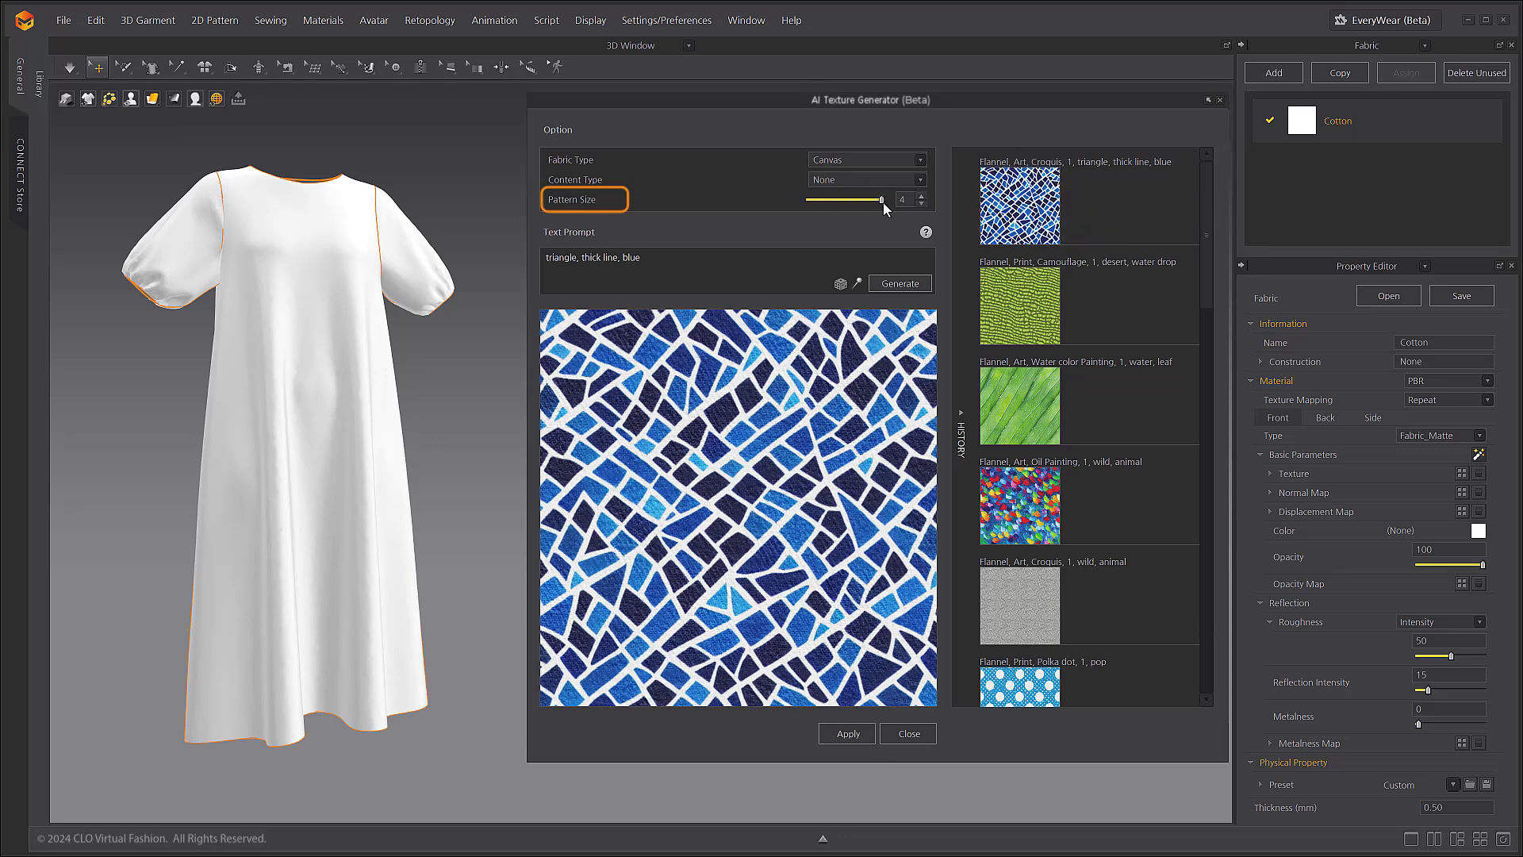
Step: Reload the "triangle, thick line, blue" Croquis texture, generate a Canvas version with pattern size 4, and apply it to the fabric
{"action": "left_click", "coordinate": [1067, 199]}
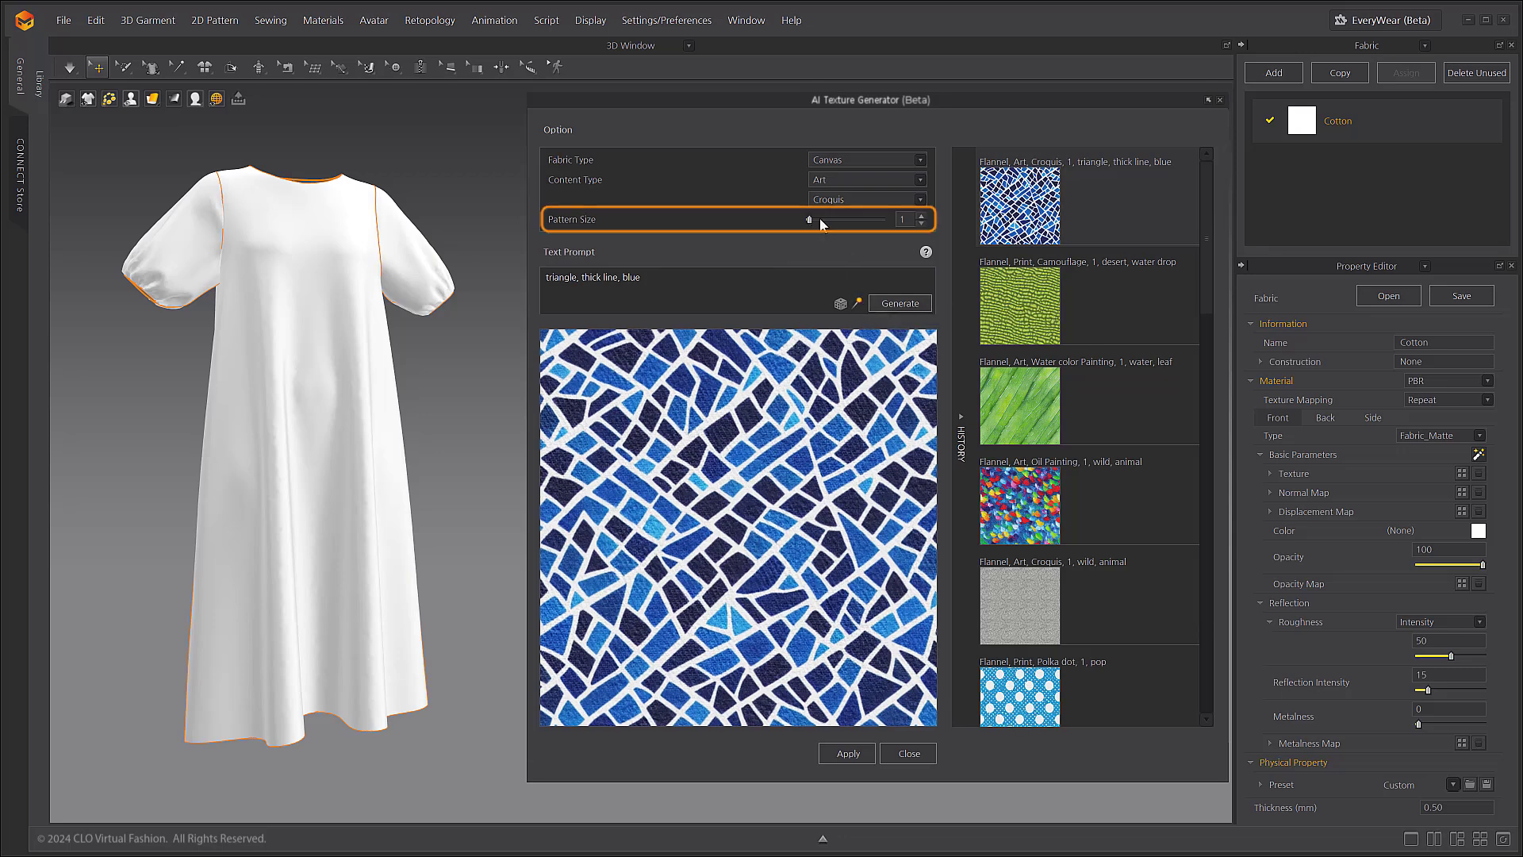
{"action": "left_click_drag", "start_coordinate": [810, 221], "coordinate": [884, 225]}
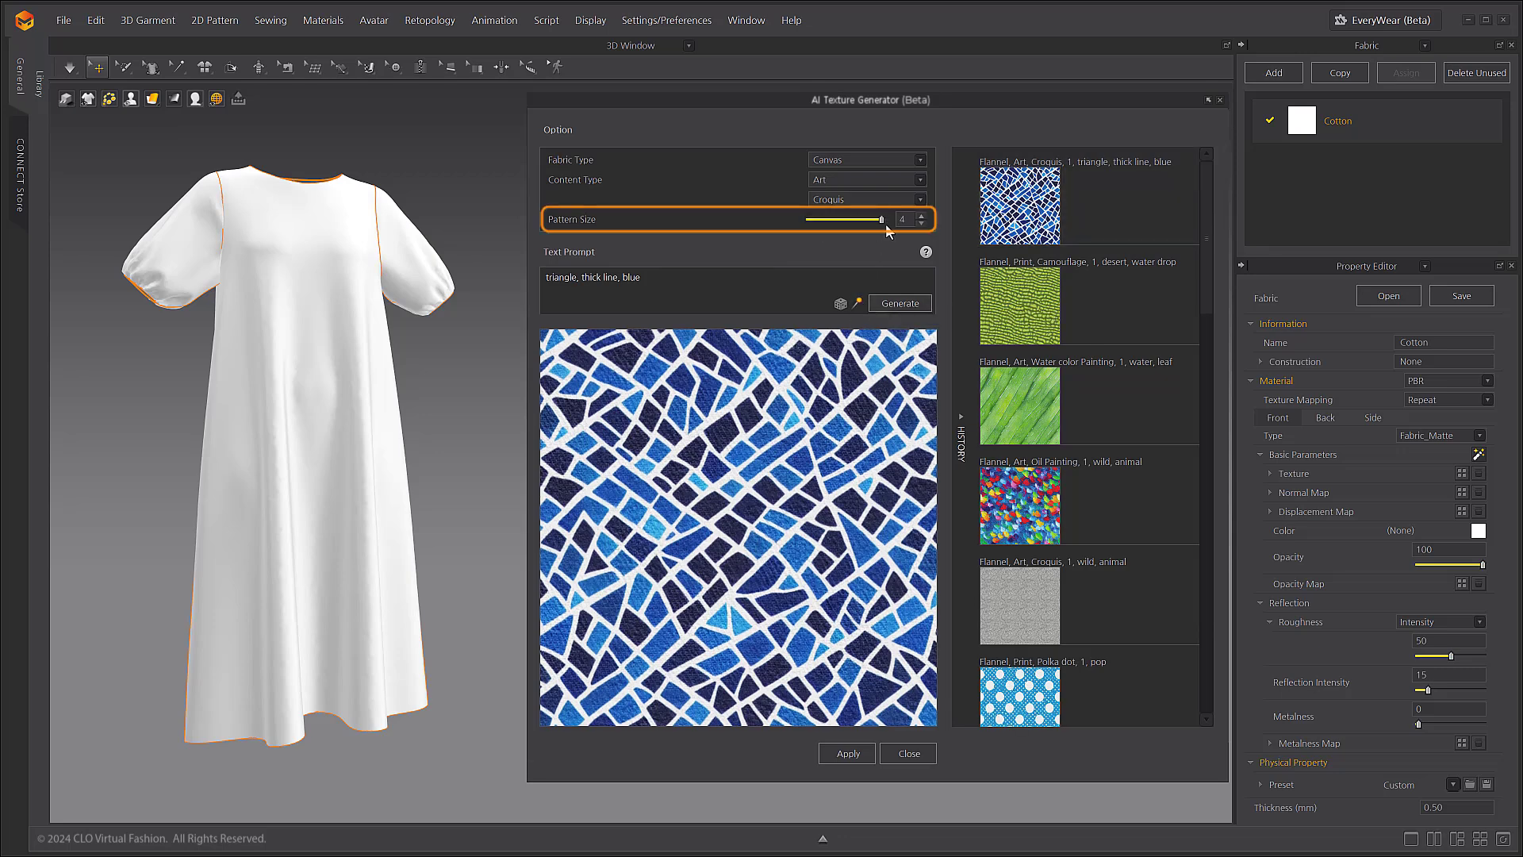
{"action": "left_click", "coordinate": [904, 303]}
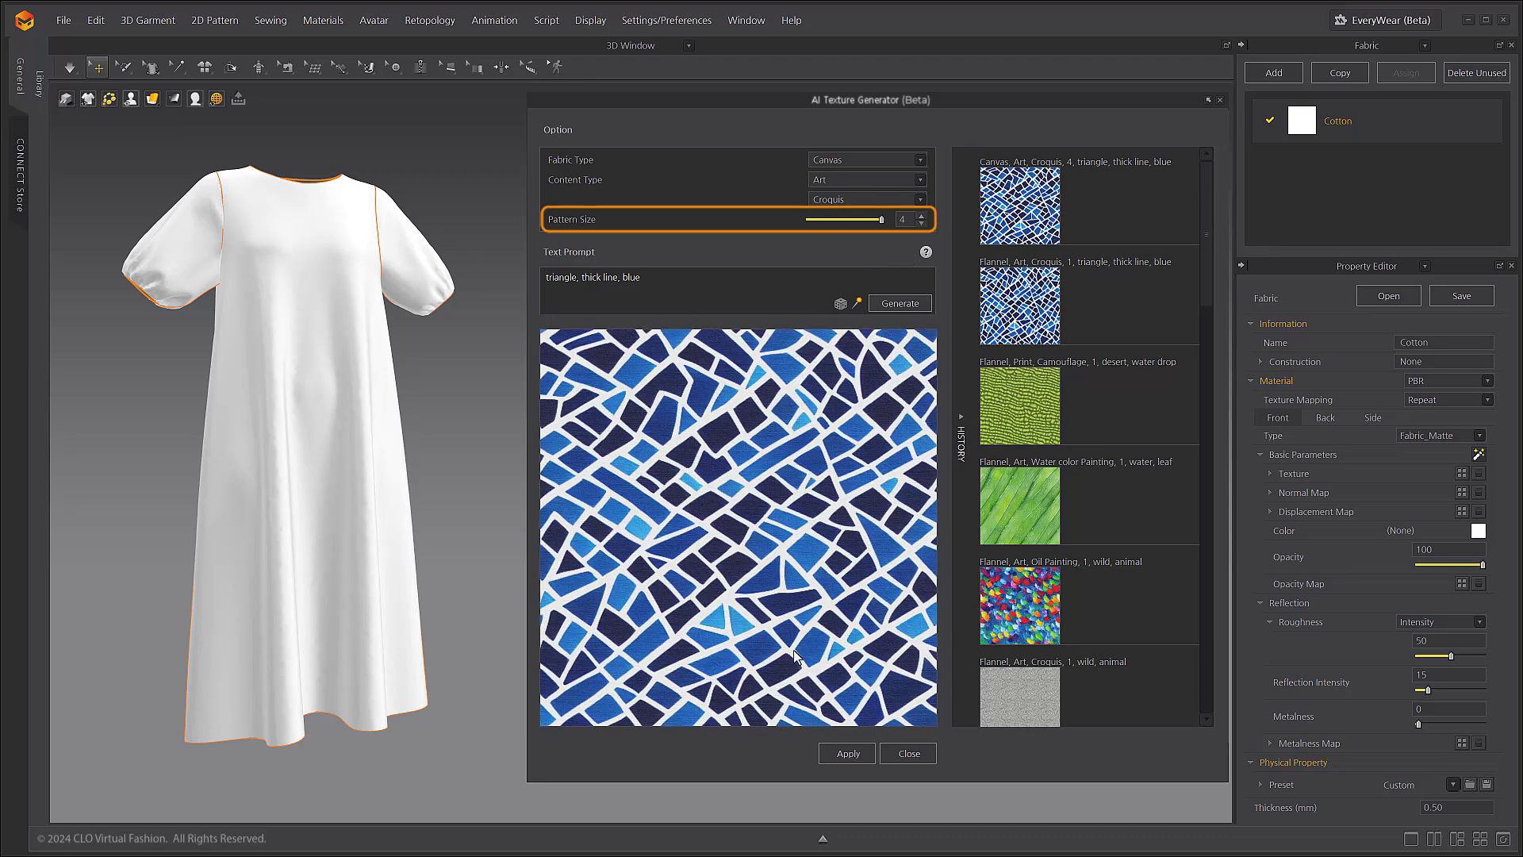
{"action": "left_click", "coordinate": [846, 755]}
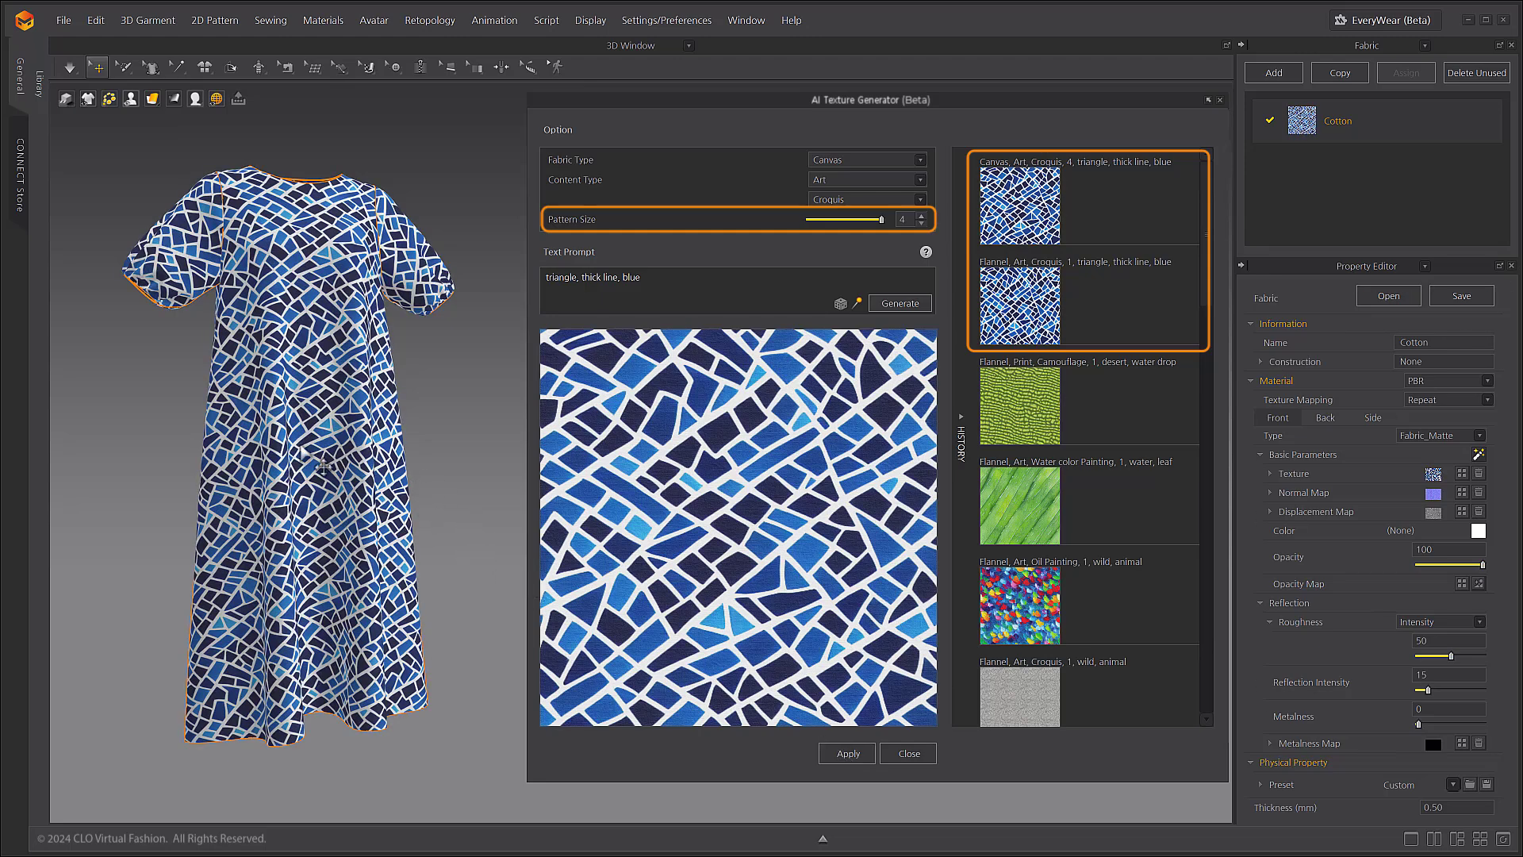
Step: Apply the Flannel triangle texture with pattern size 1 to the dress for comparison, and reapply the Canvas texture with pattern size 4
{"action": "left_click", "coordinate": [1059, 317]}
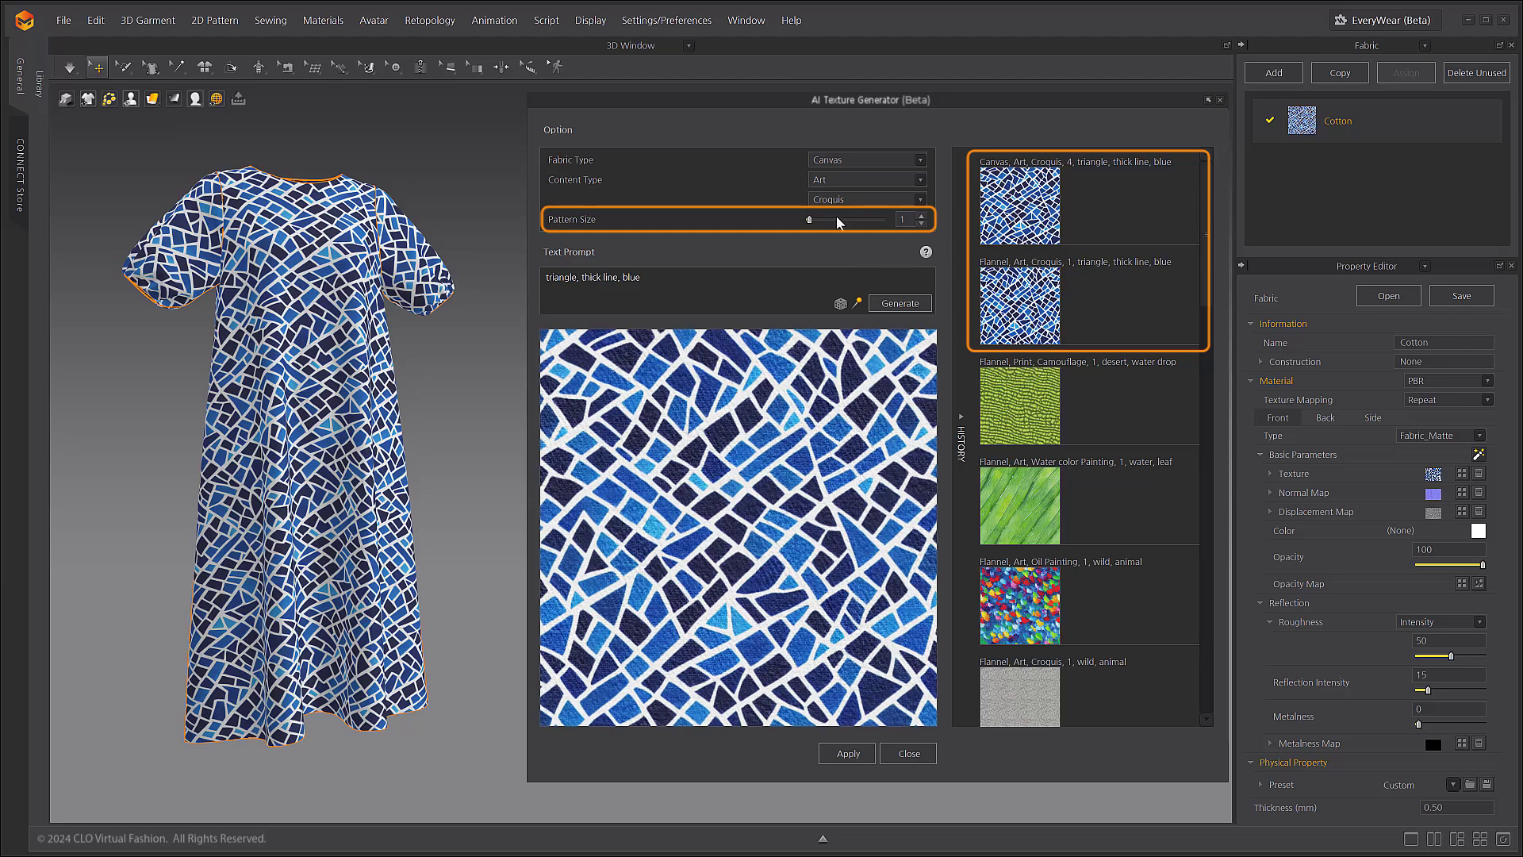
{"action": "left_click", "coordinate": [848, 755]}
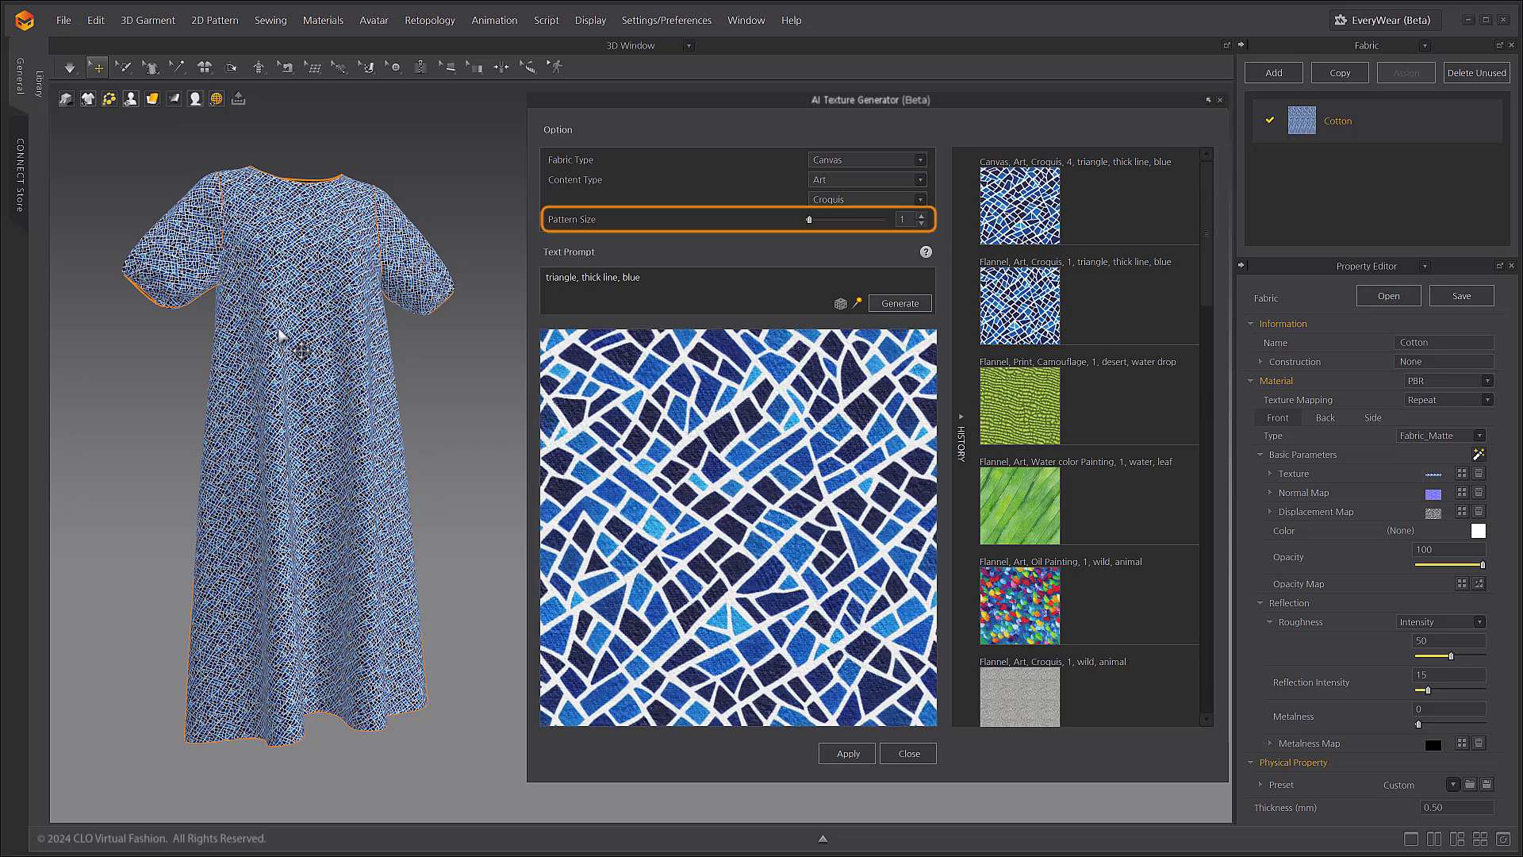
{"action": "left_click", "coordinate": [1035, 210]}
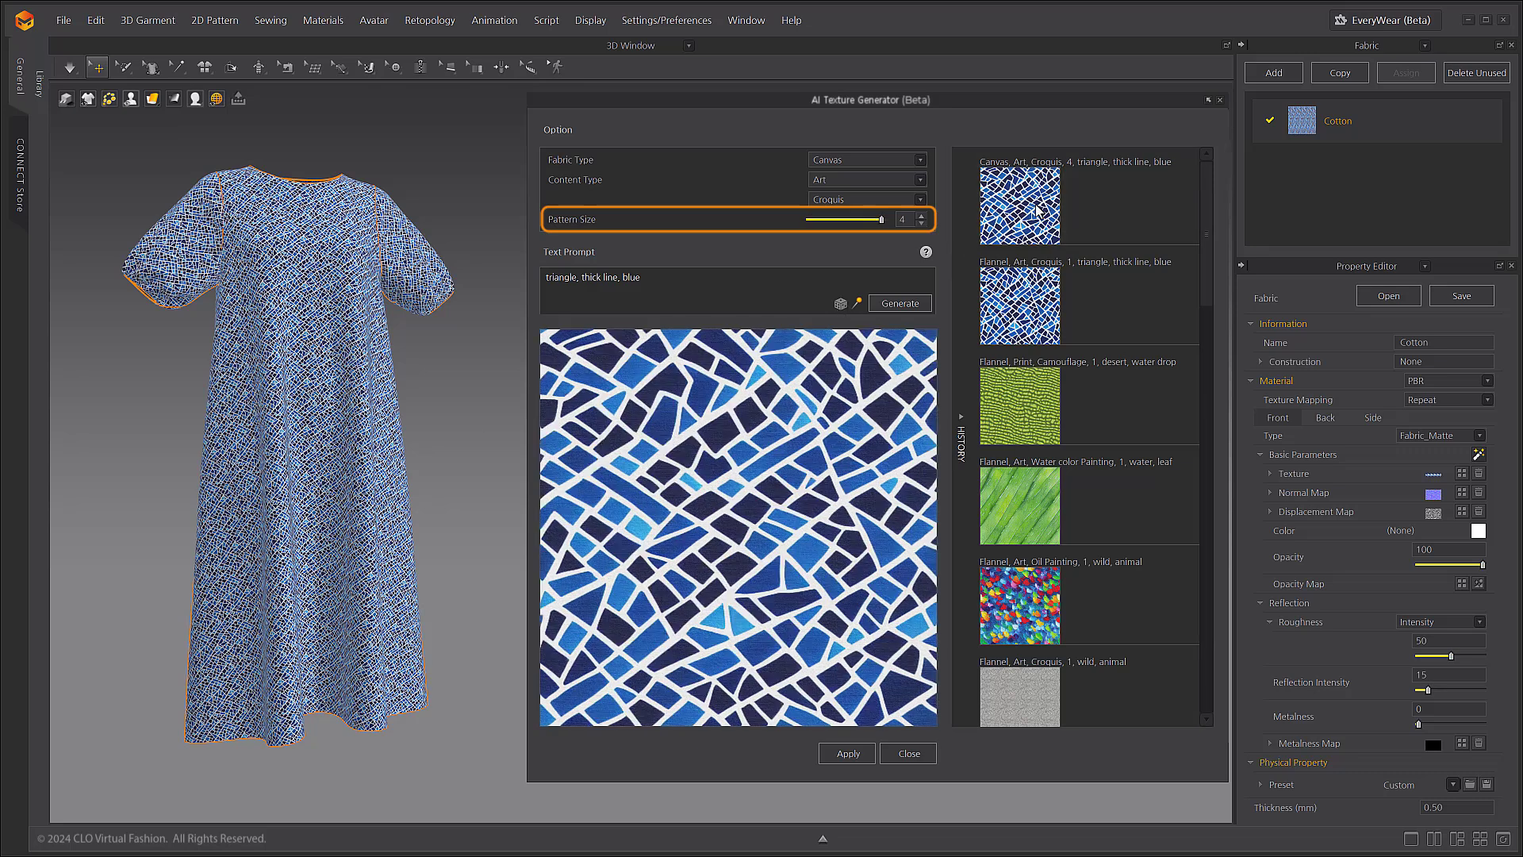
{"action": "left_click", "coordinate": [844, 755]}
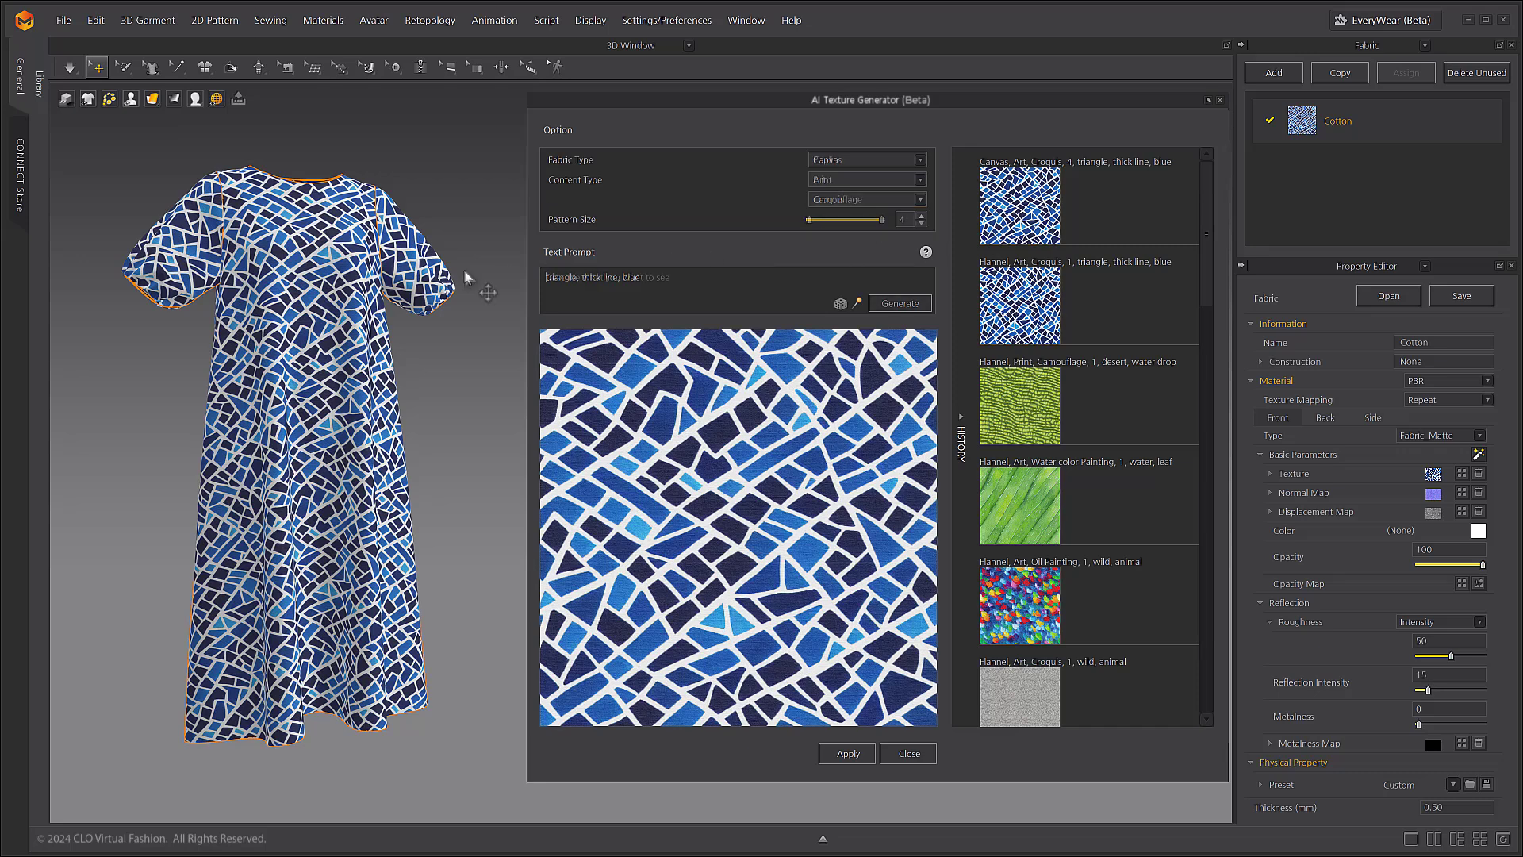
Step: Set the fabric type to Poplin and the content type to Art with the Vintage style
{"action": "left_click", "coordinate": [868, 160]}
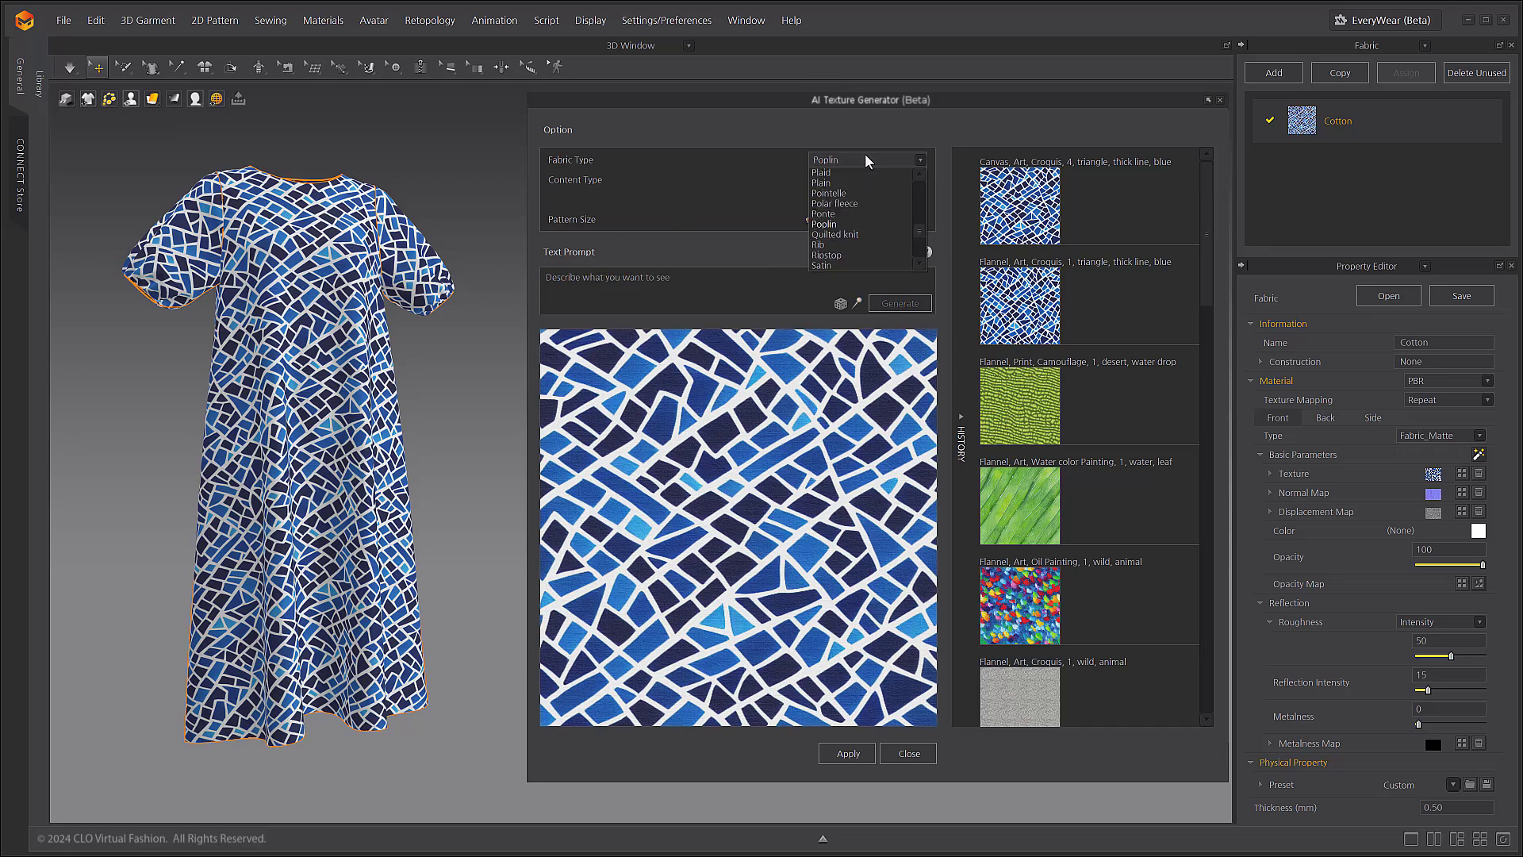
{"action": "left_click", "coordinate": [841, 225]}
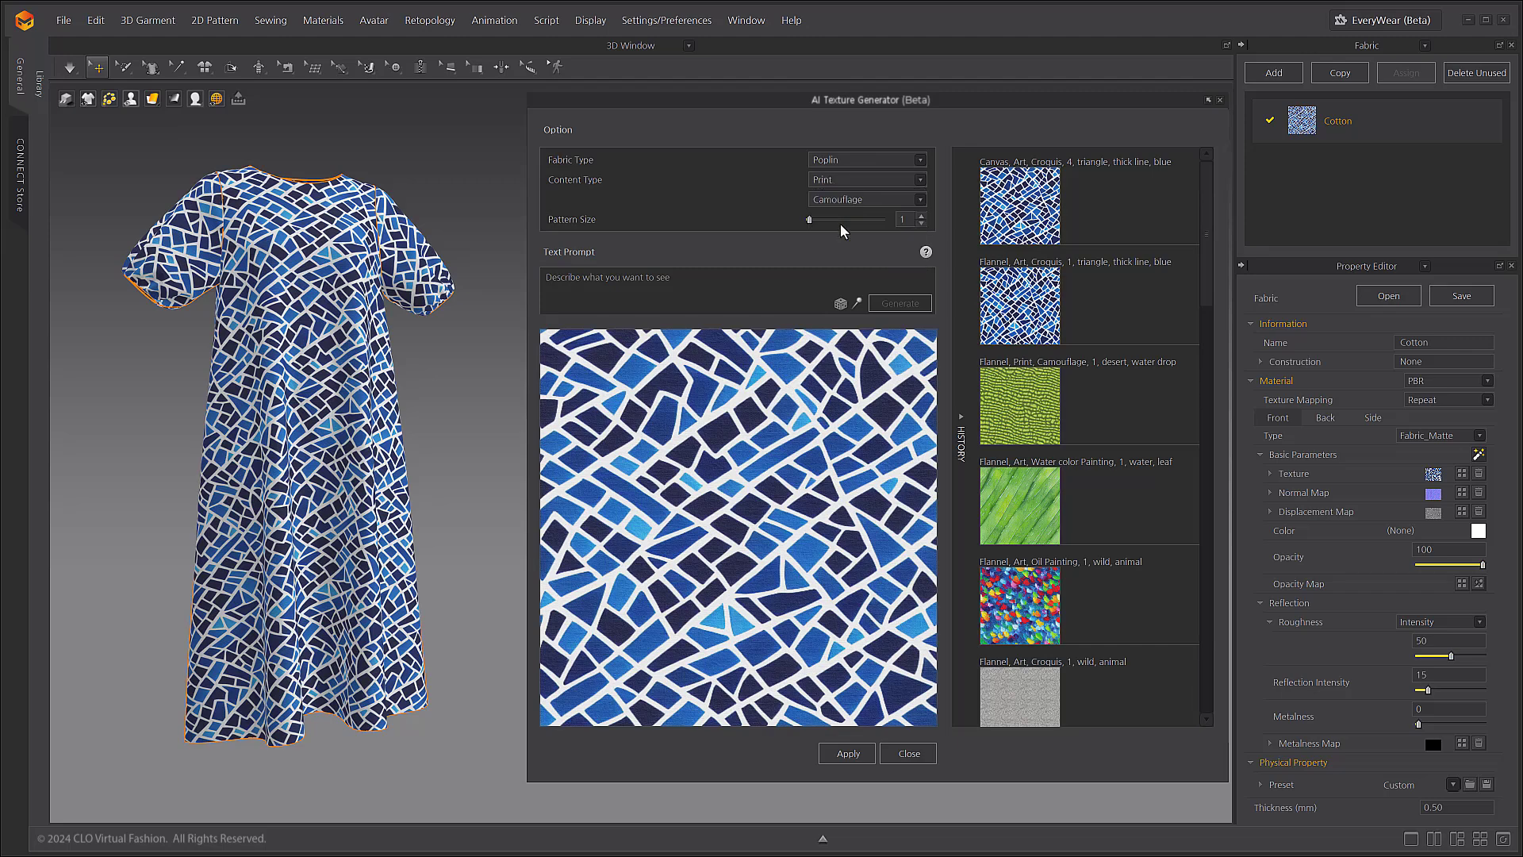
{"action": "left_click", "coordinate": [882, 181]}
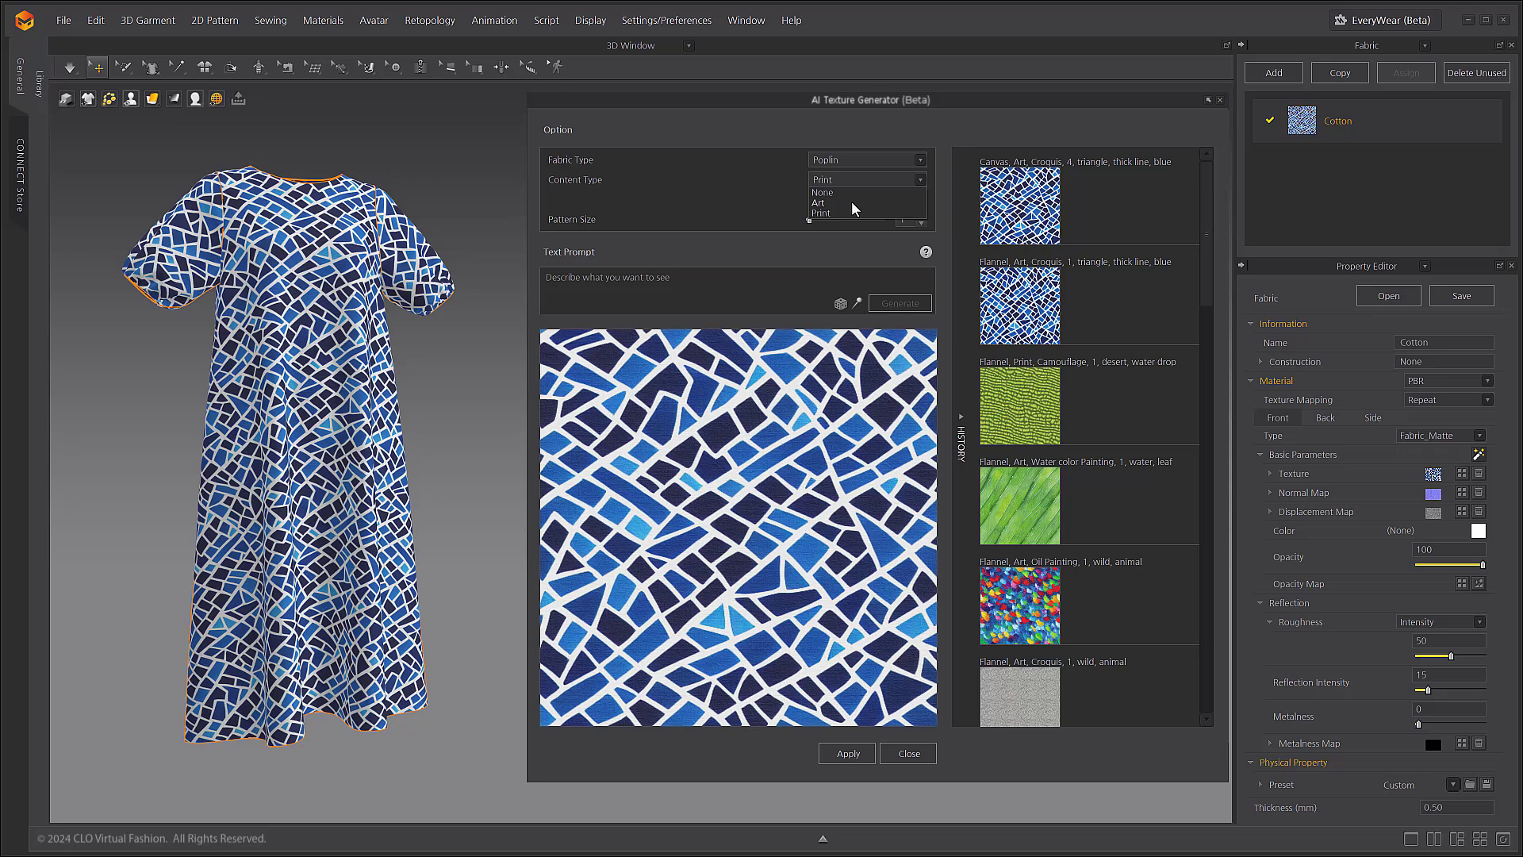
{"action": "left_click", "coordinate": [852, 203]}
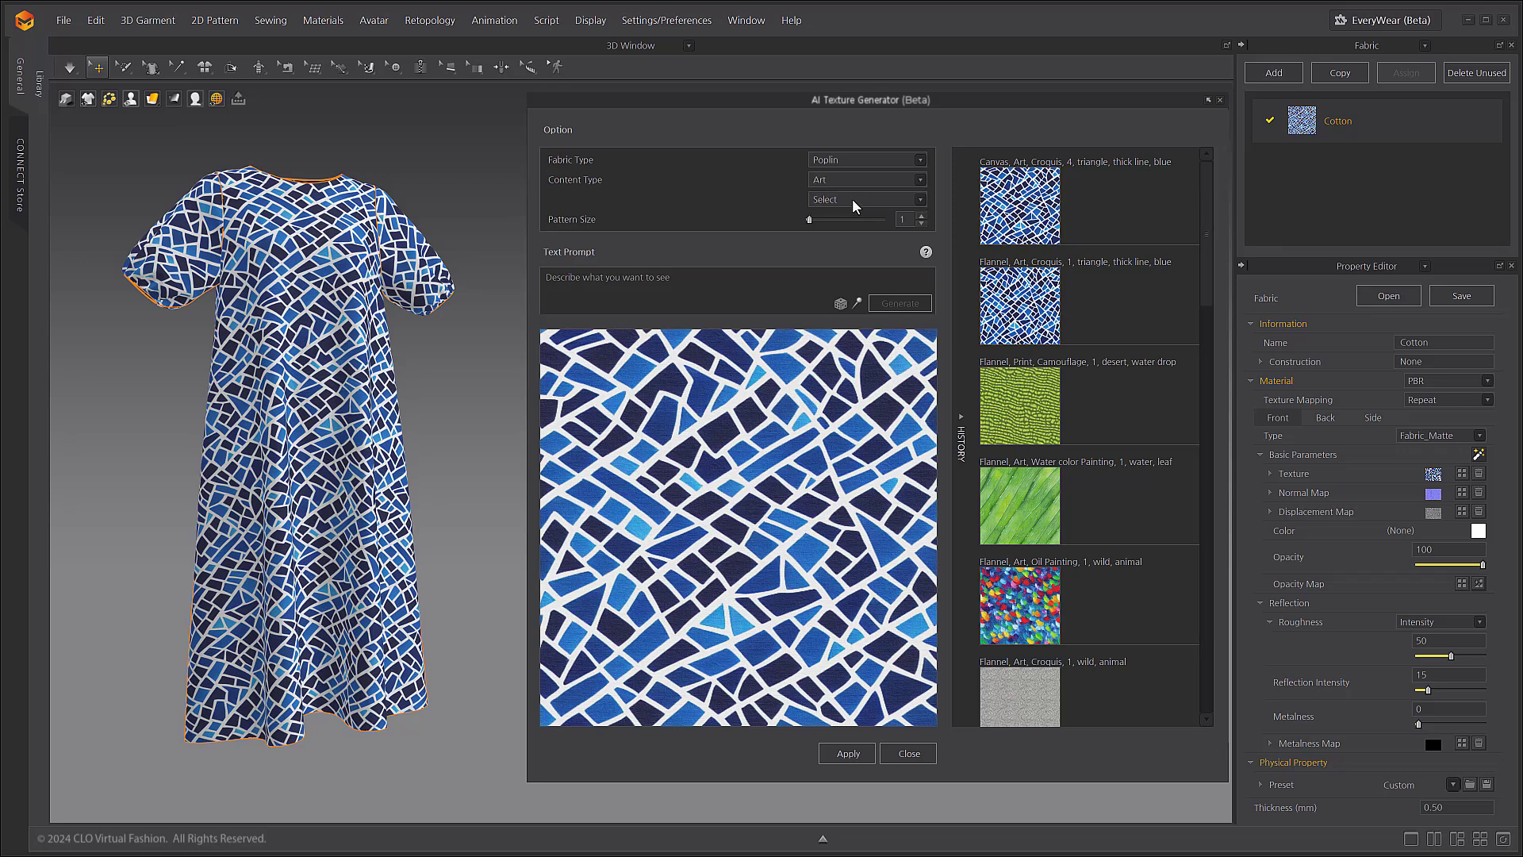
{"action": "left_click", "coordinate": [856, 203]}
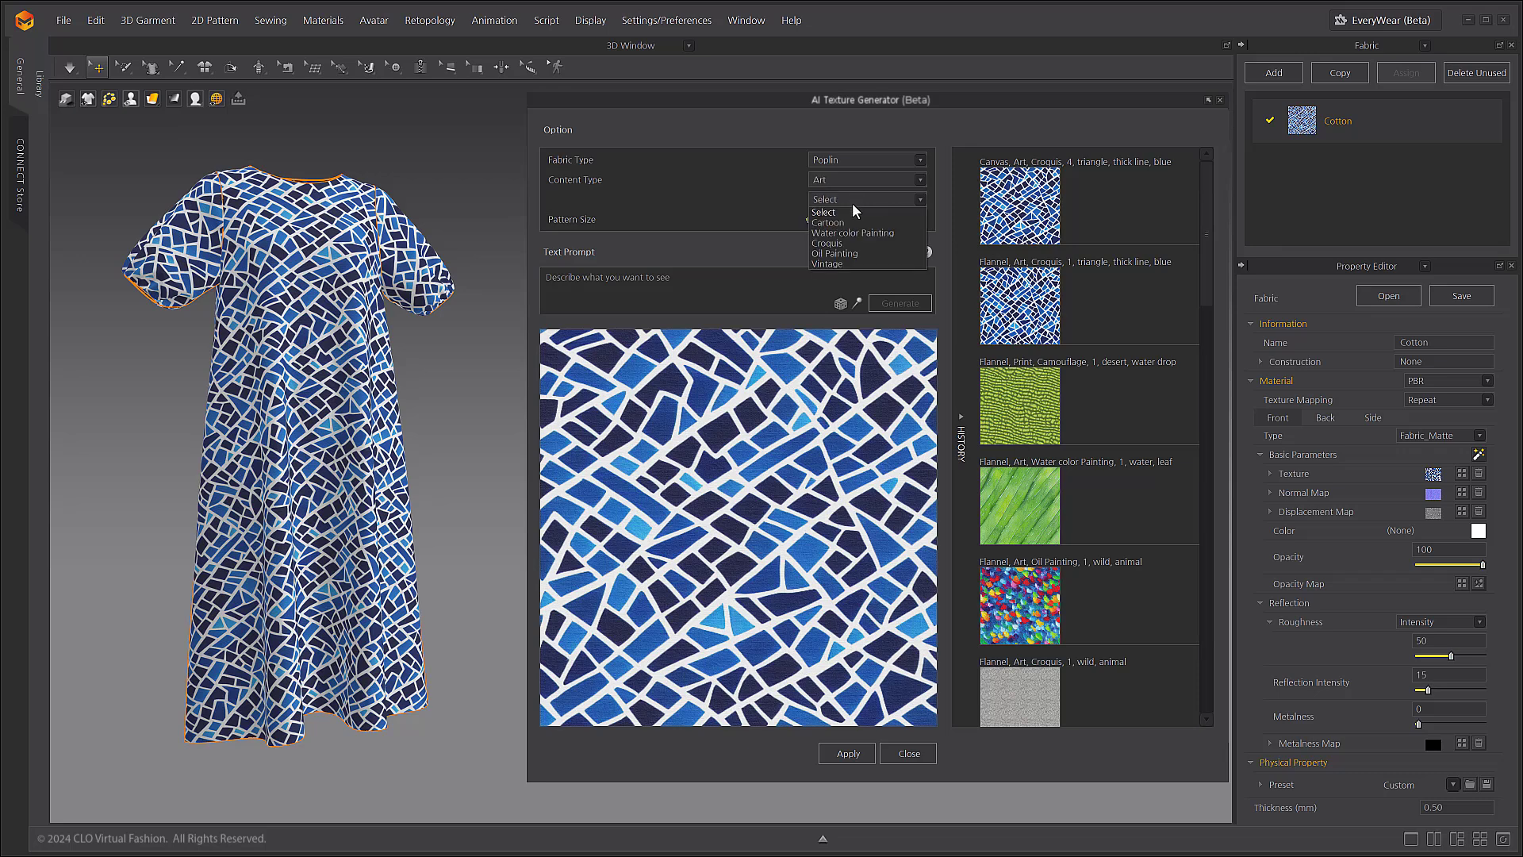
{"action": "left_click", "coordinate": [827, 264]}
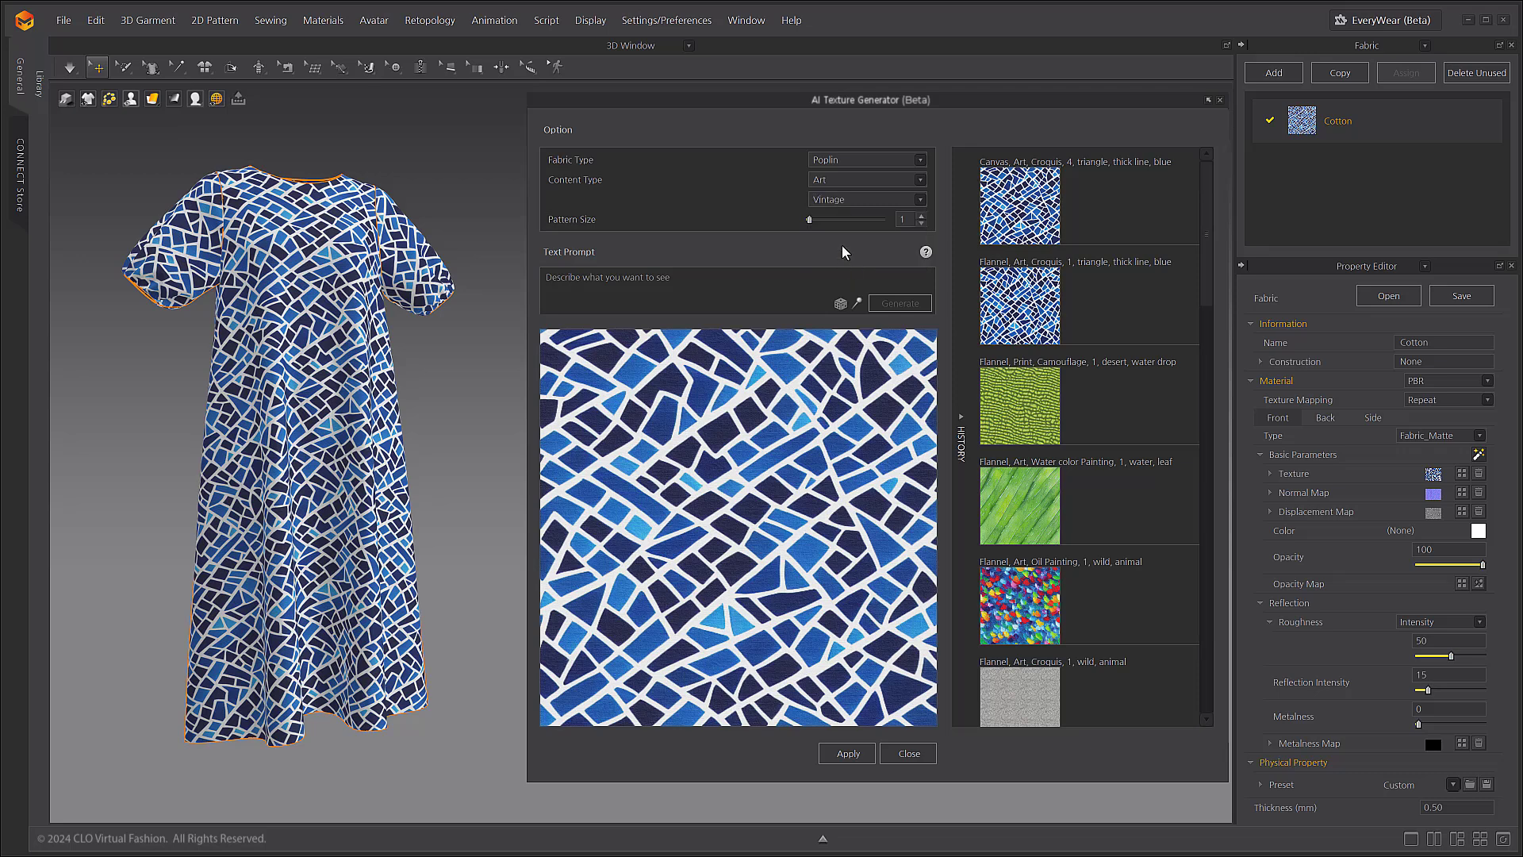
Step: Enter the text prompt "desert, sun, sand" and generate the texture
{"action": "left_click", "coordinate": [752, 284]}
{"action": "type", "text": "deser"}
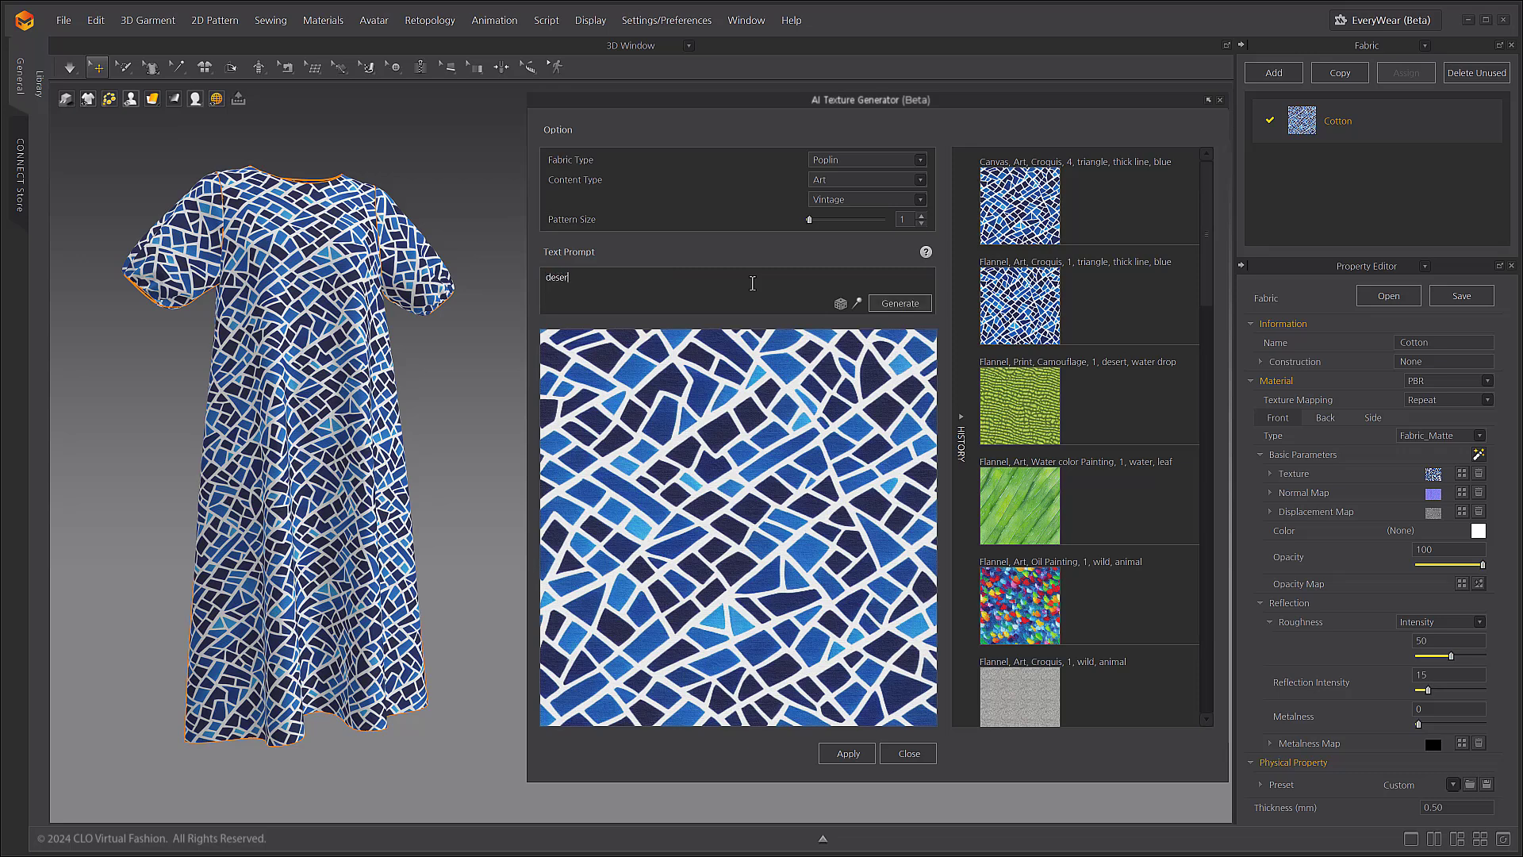
{"action": "type", "text": "t, sun, sand"}
{"action": "left_click", "coordinate": [895, 304]}
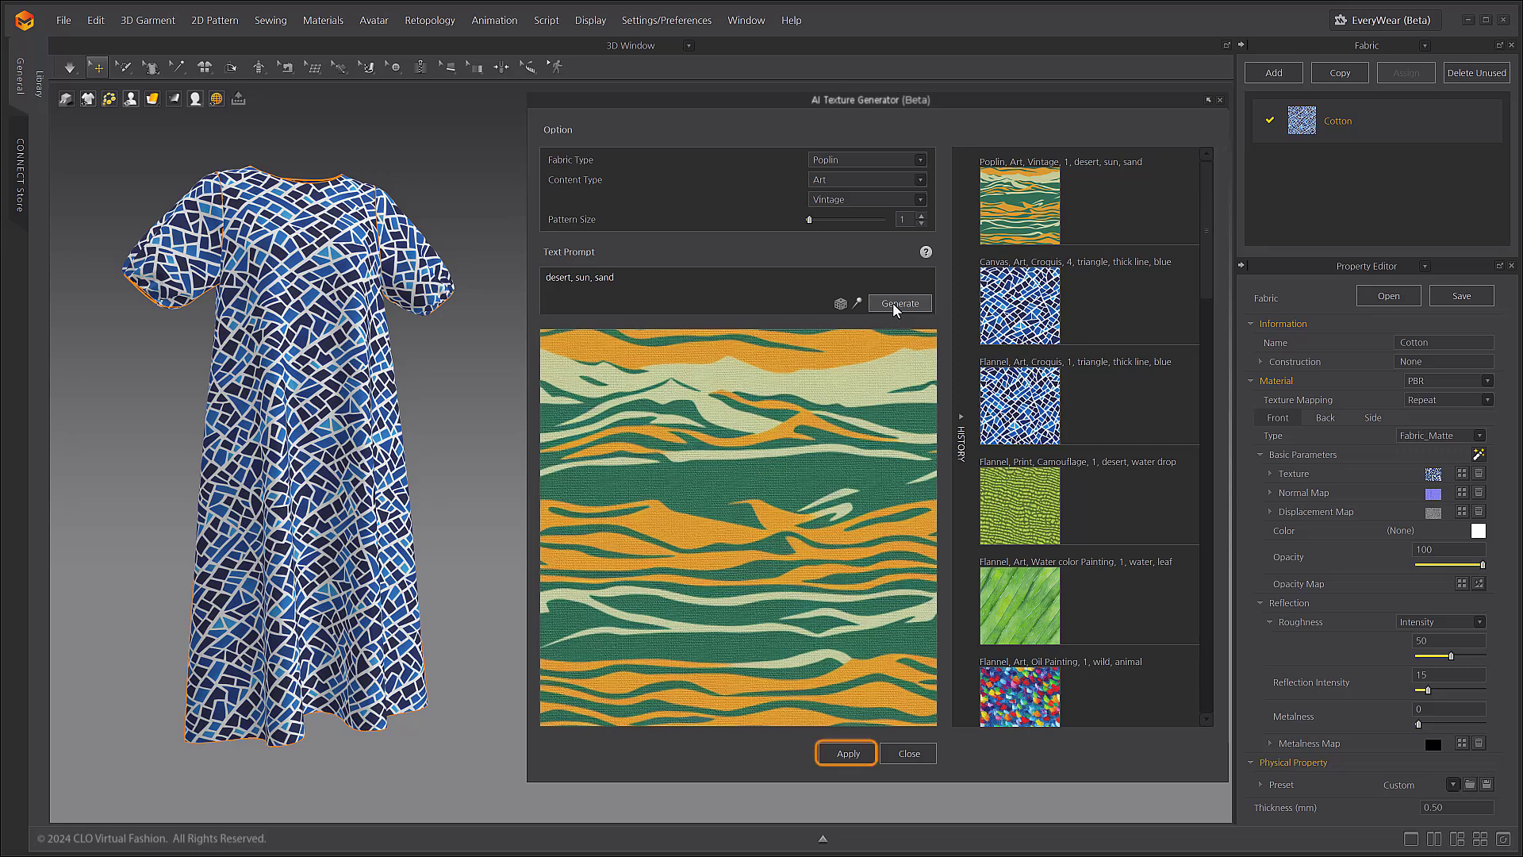
Step: Apply the generated desert texture to the dress fabric and turn on high-quality rendering to inspect the garment in 3D
{"action": "left_click", "coordinate": [847, 754]}
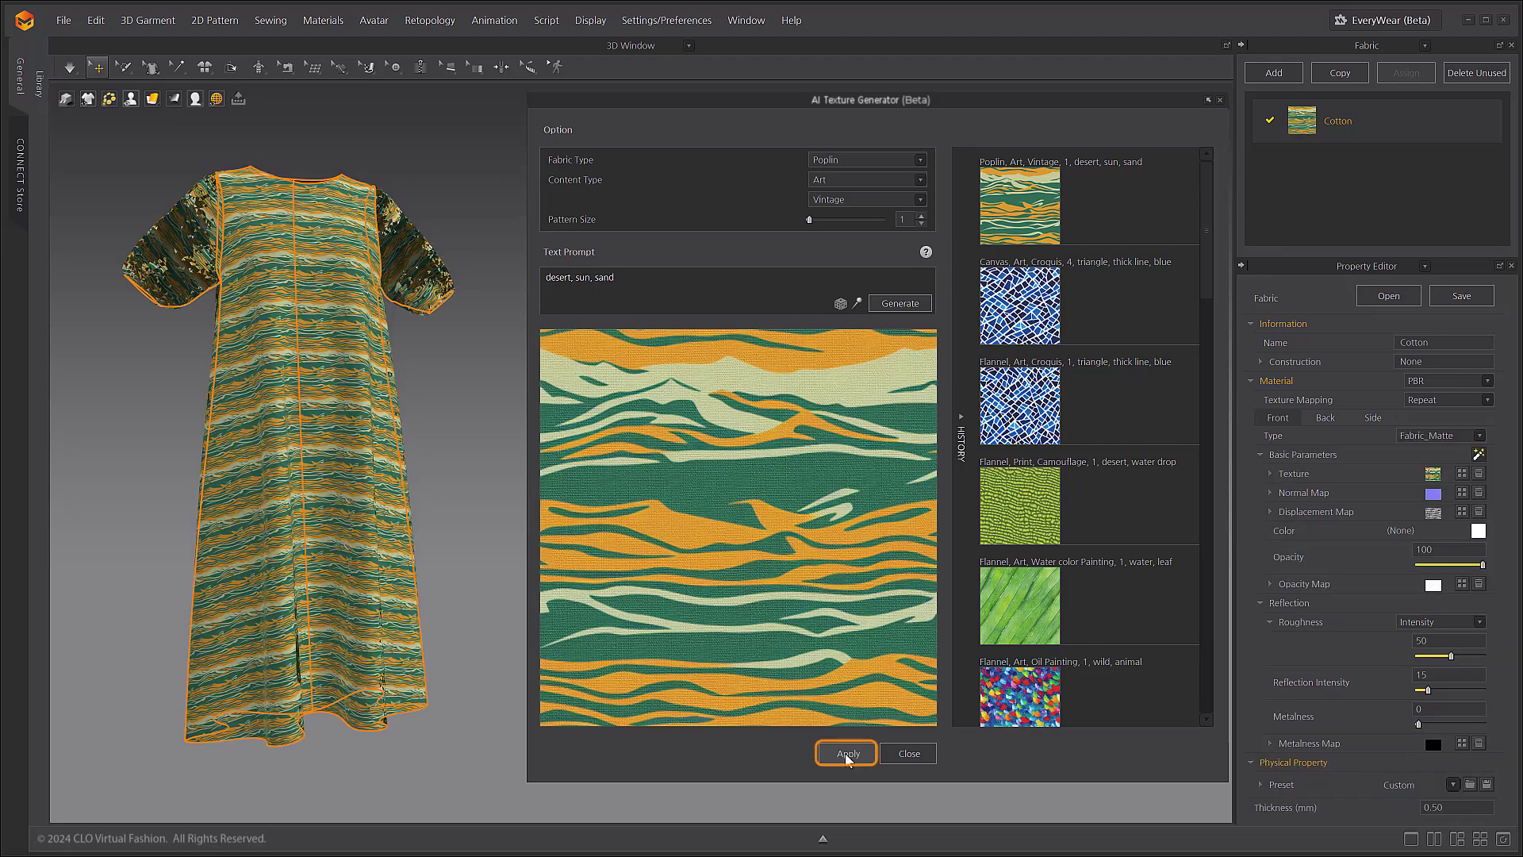
{"action": "left_click", "coordinate": [67, 100]}
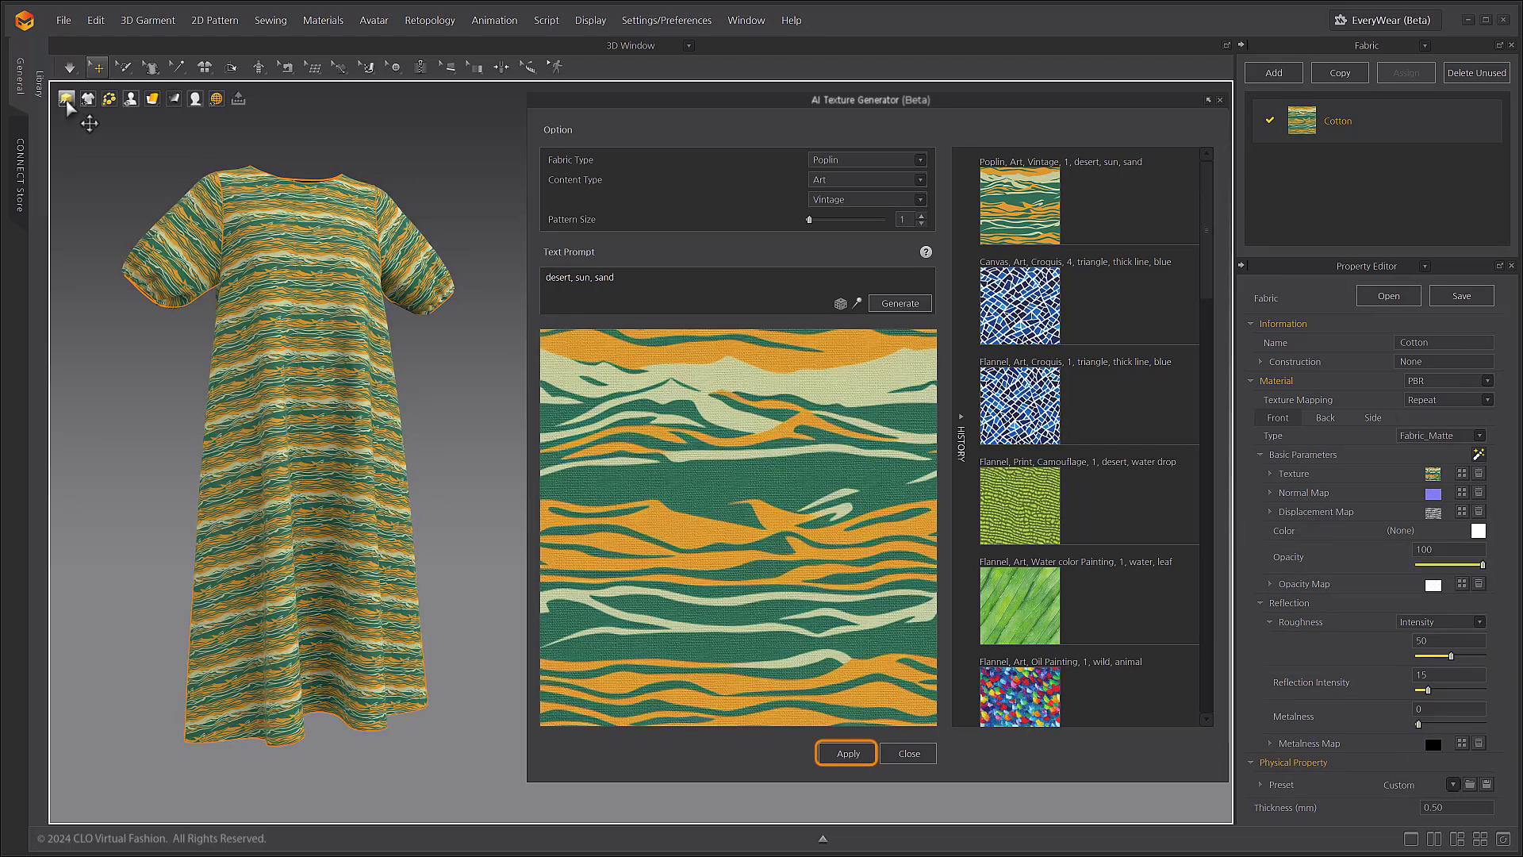
{"action": "left_click", "coordinate": [489, 475]}
{"action": "right_click_drag", "start_coordinate": [248, 396], "coordinate": [378, 451]}
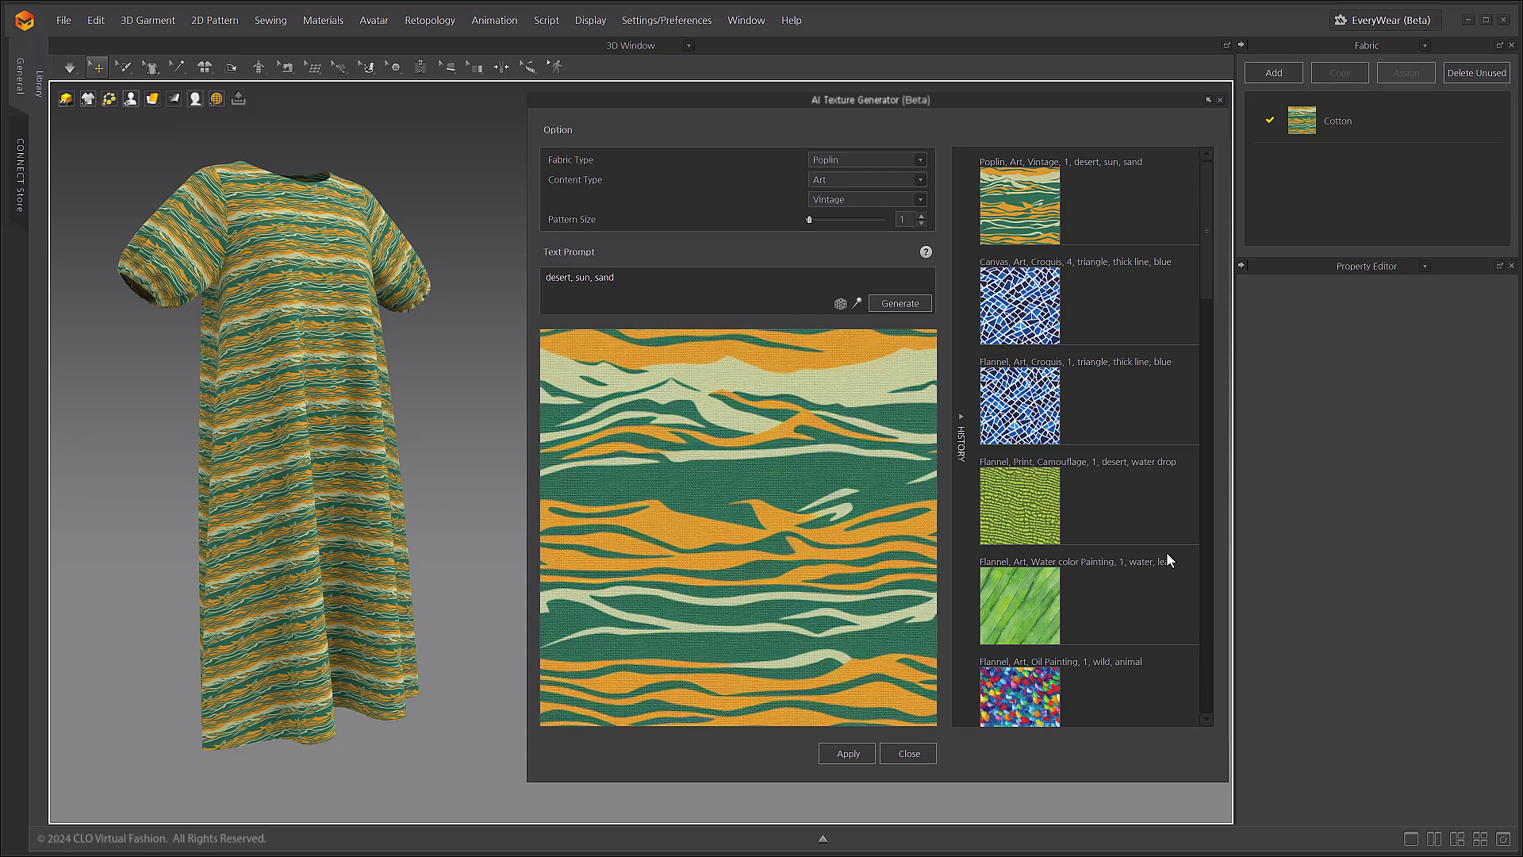
Step: Emphasize sand by changing the text prompt to "desert, sun, (sand)", and generate the texture
{"action": "left_click", "coordinate": [680, 275]}
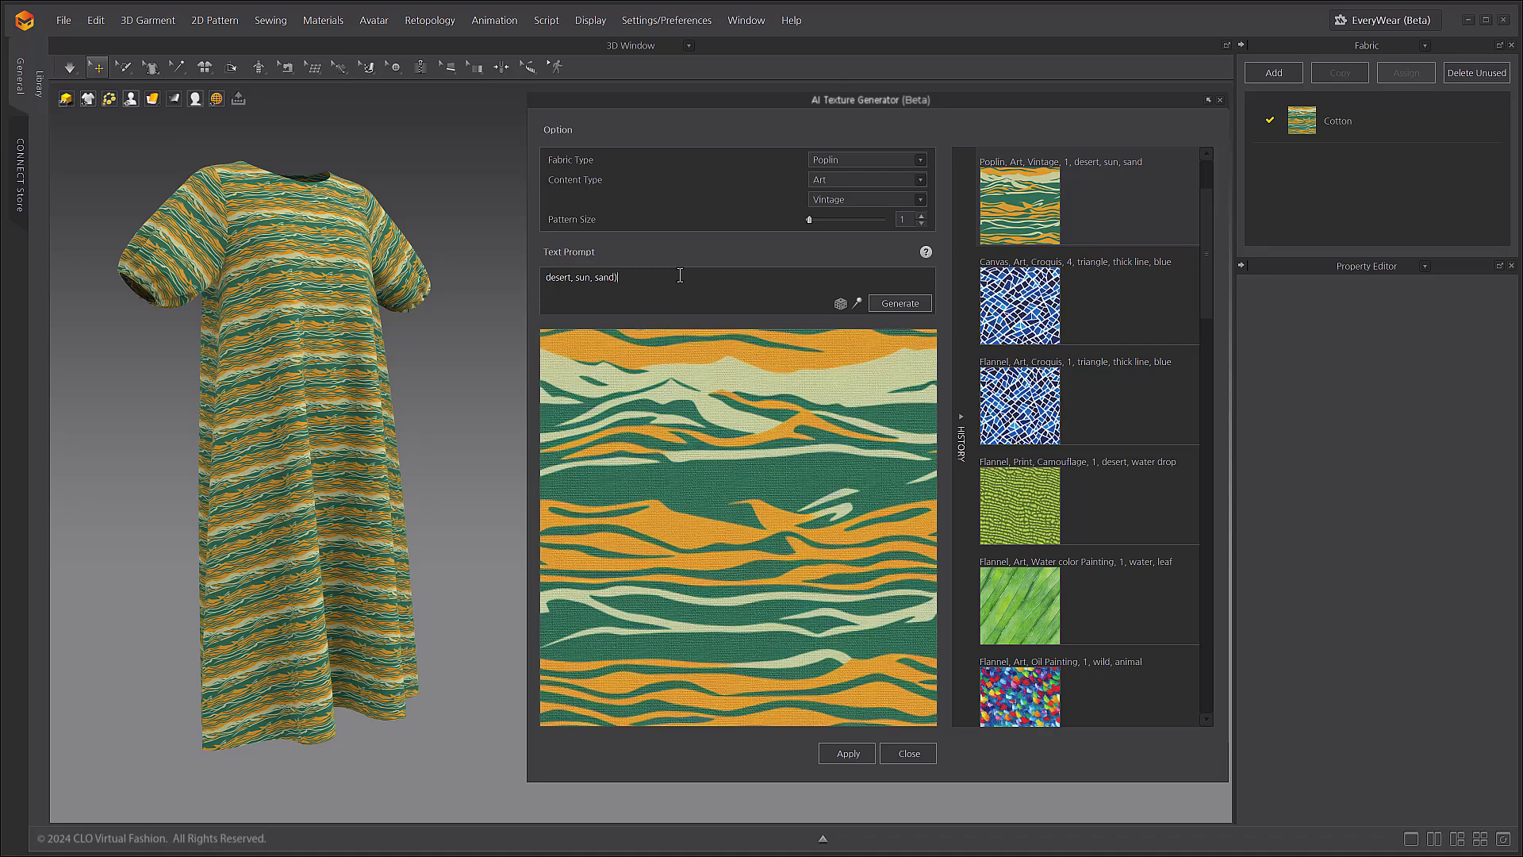
{"action": "key", "text": "ctrl+Left"}
{"action": "type", "text": "("}
{"action": "left_click", "coordinate": [904, 303]}
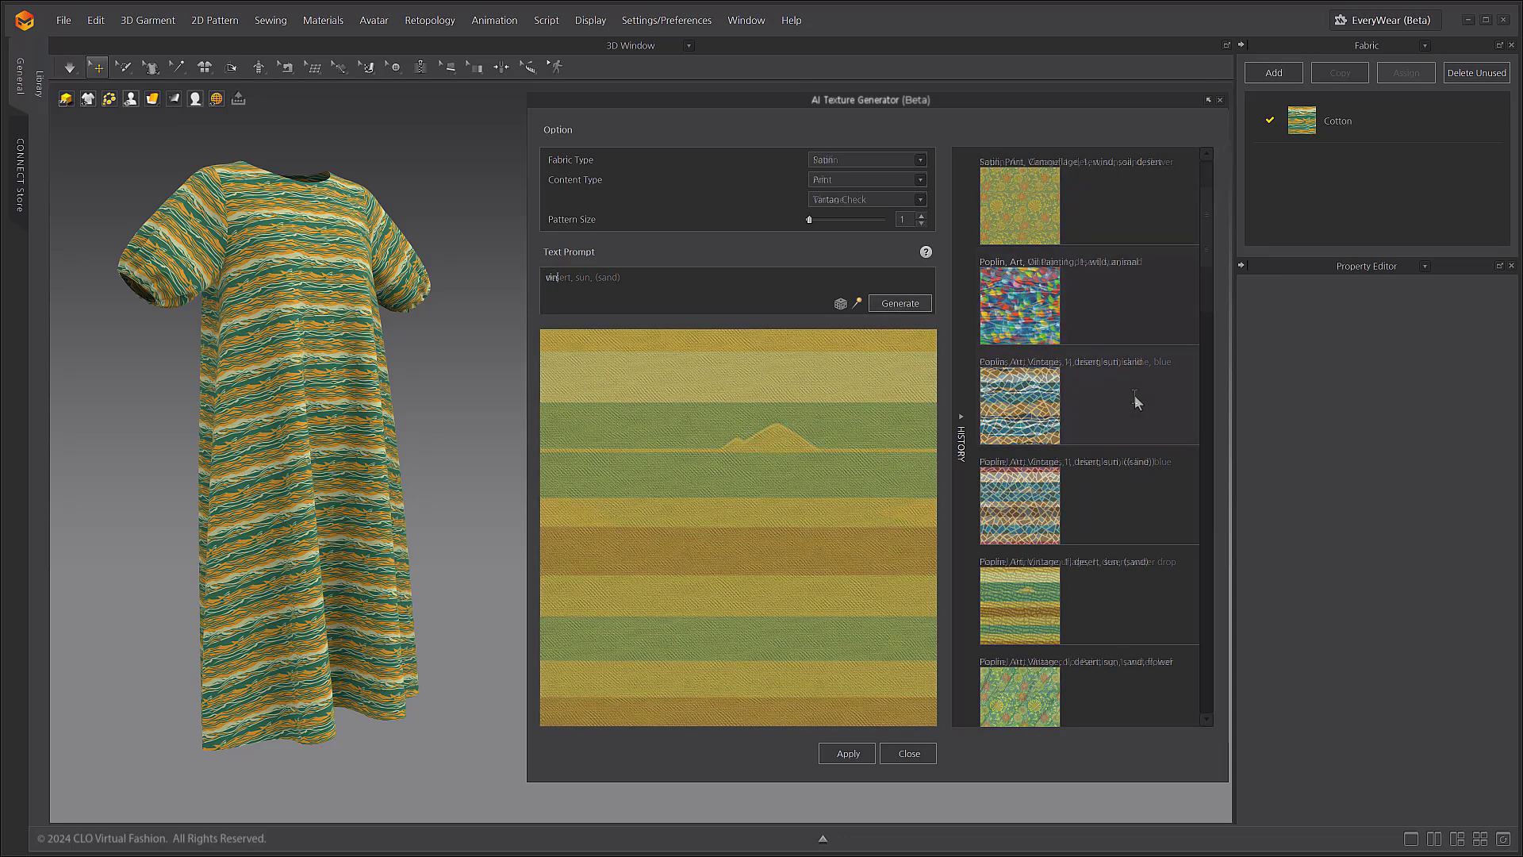
Step: Generate a Satin Tartan Check texture from the prompt "vintage blue, green" and apply it to the dress
{"action": "type", "text": "vint"}
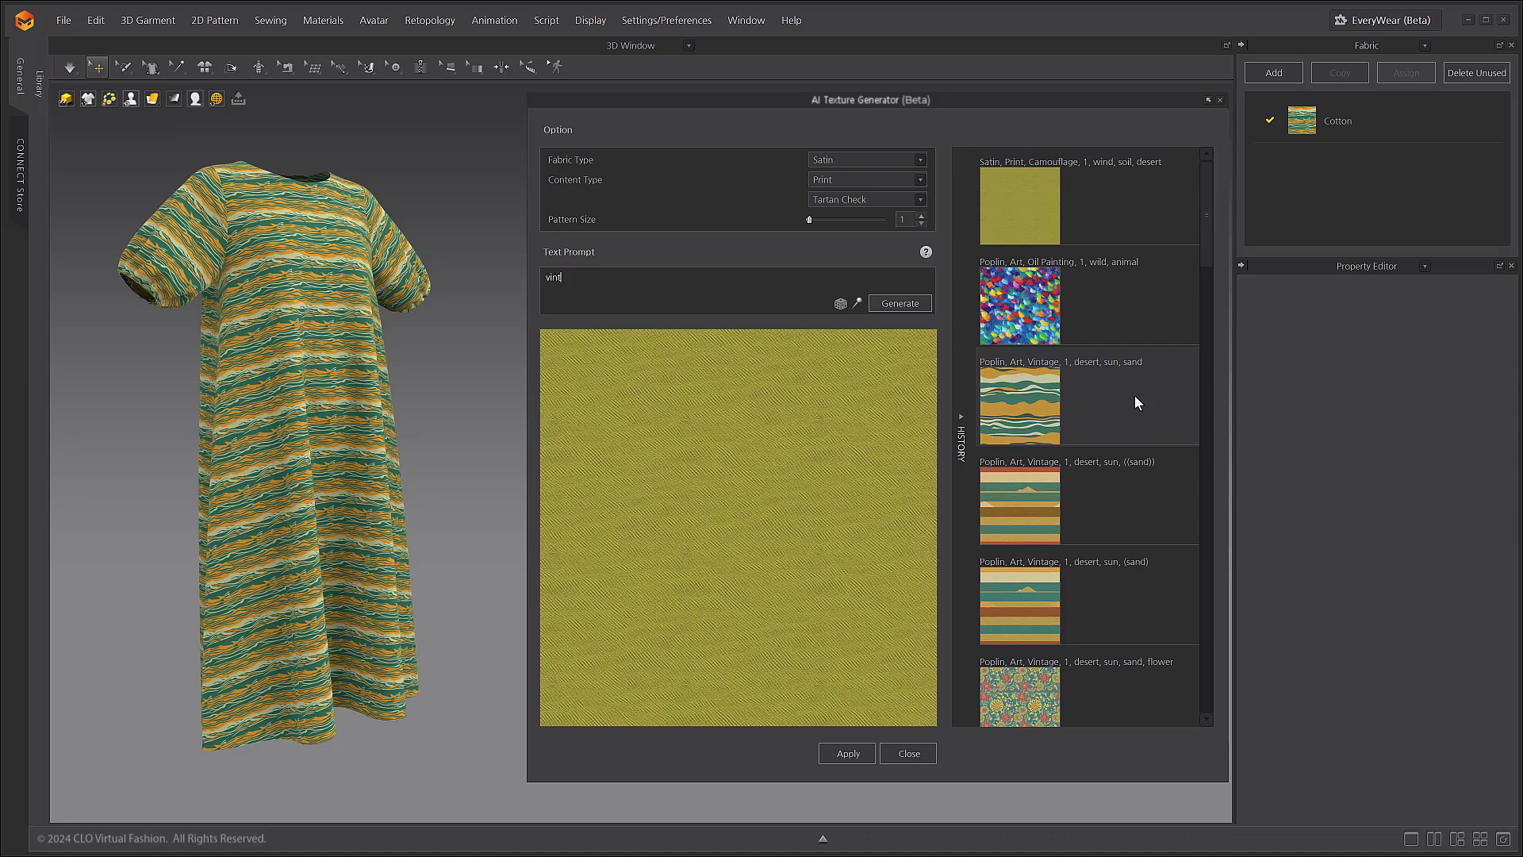
{"action": "type", "text": "age blue, green"}
{"action": "left_click", "coordinate": [910, 303]}
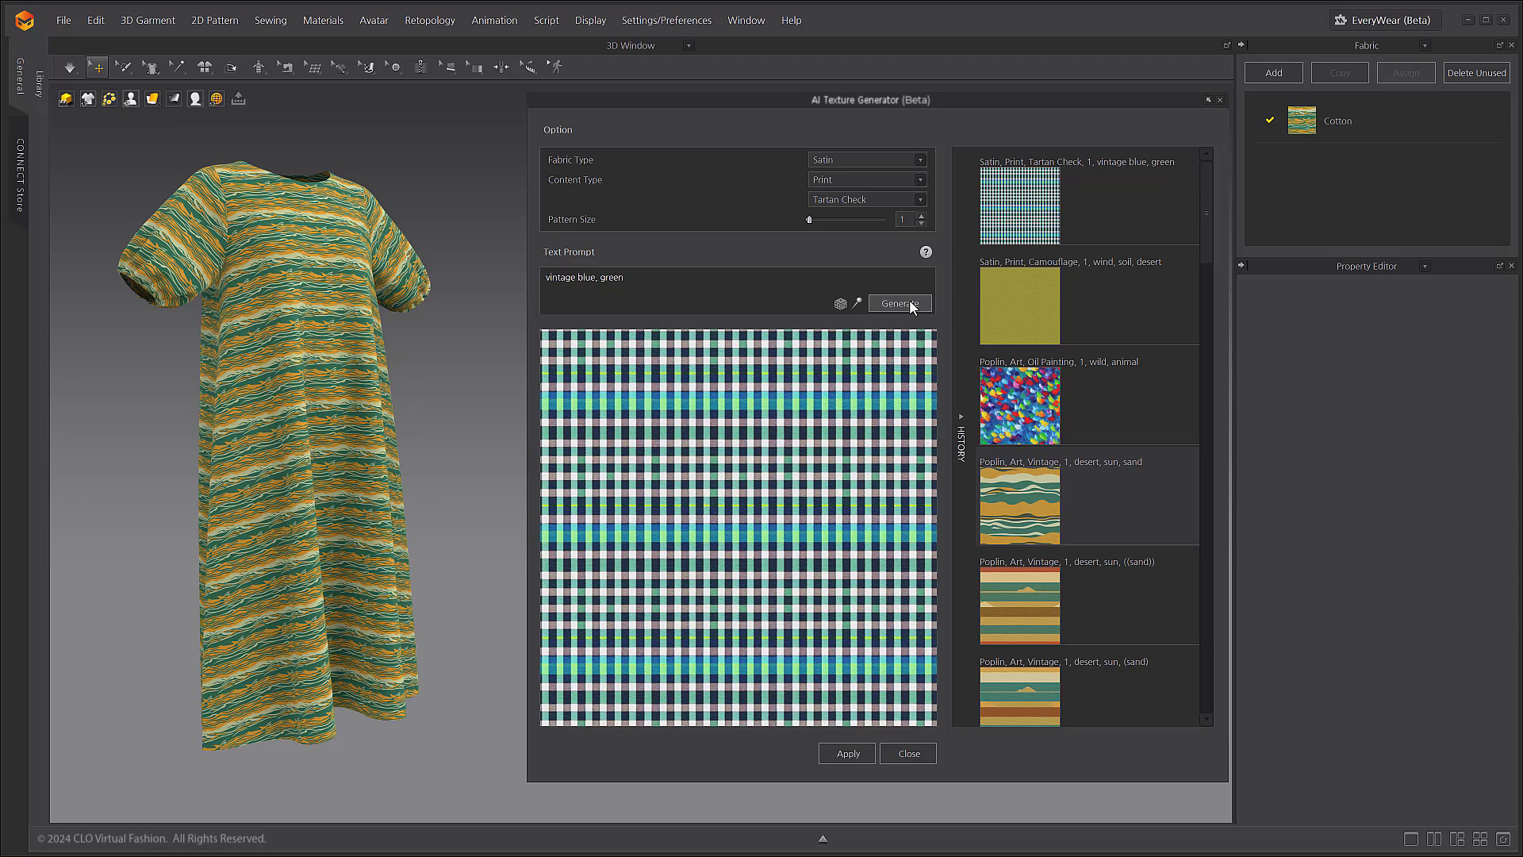
{"action": "left_click", "coordinate": [859, 754]}
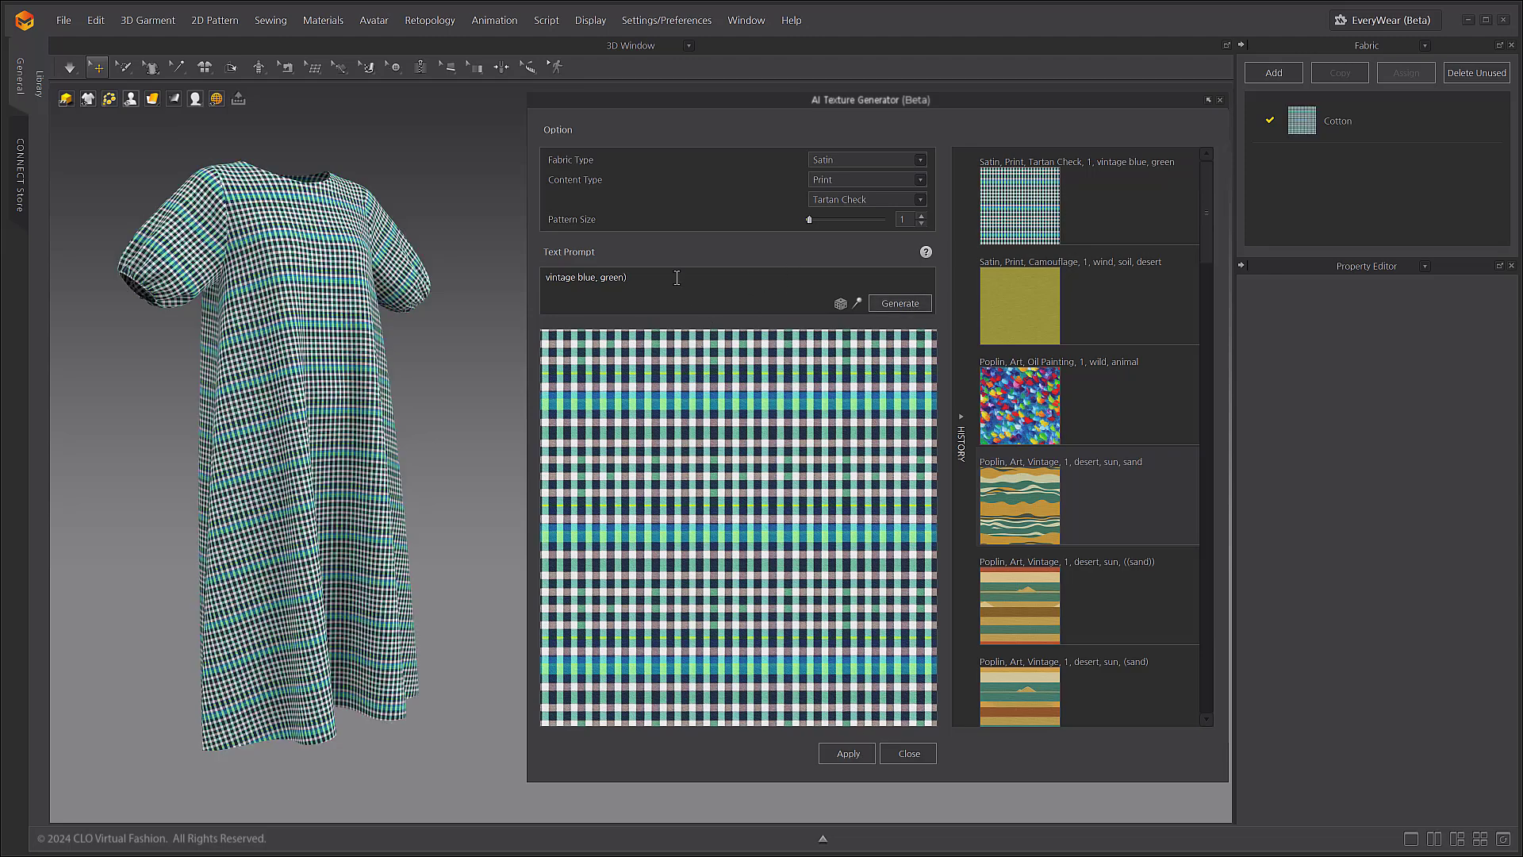
Step: Generate a texture from the prompt "vintage blue, (green)" and compare it with the unemphasized version in the history
{"action": "type", "text": "("}
{"action": "left_click", "coordinate": [897, 303]}
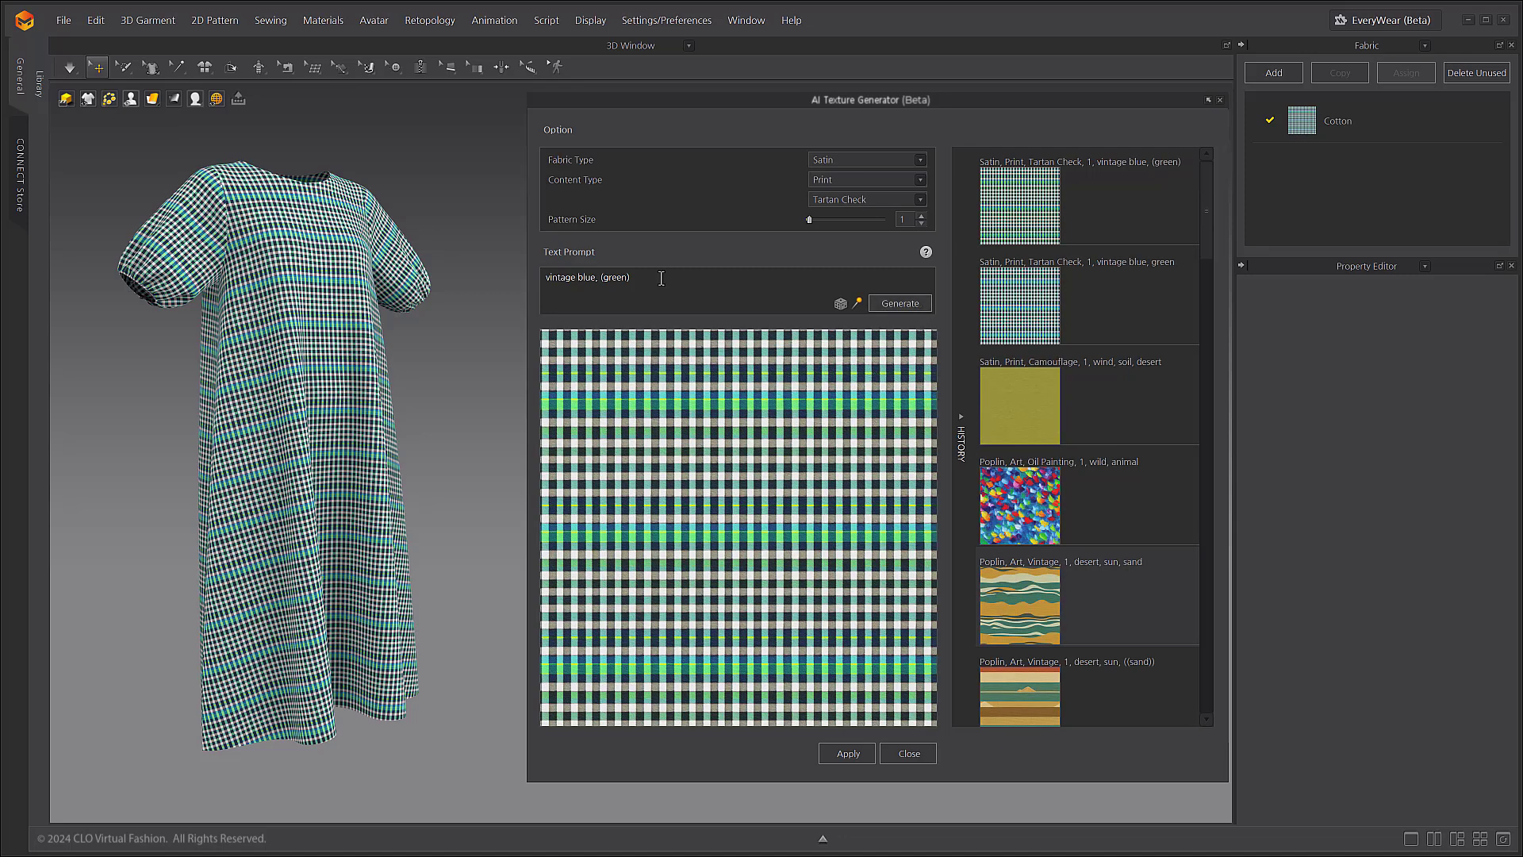
{"action": "left_click", "coordinate": [1016, 305]}
{"action": "left_click", "coordinate": [1041, 224]}
Step: Strengthen the green emphasis by changing the prompt to "vintage blue, ((green))", and generate the texture
{"action": "left_click", "coordinate": [744, 276]}
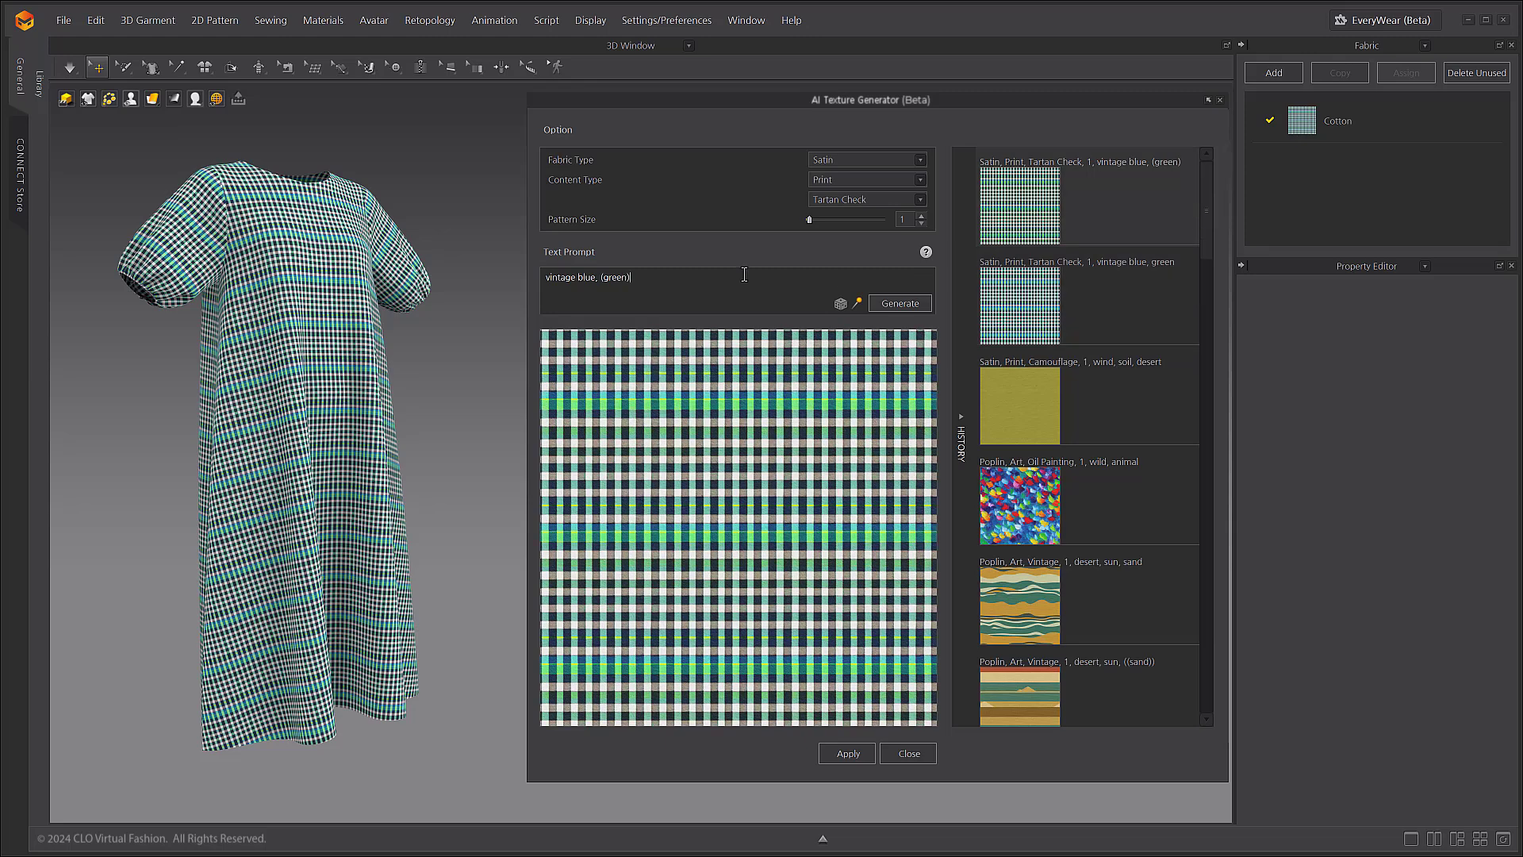
{"action": "type", "text": "("}
{"action": "left_click", "coordinate": [913, 306]}
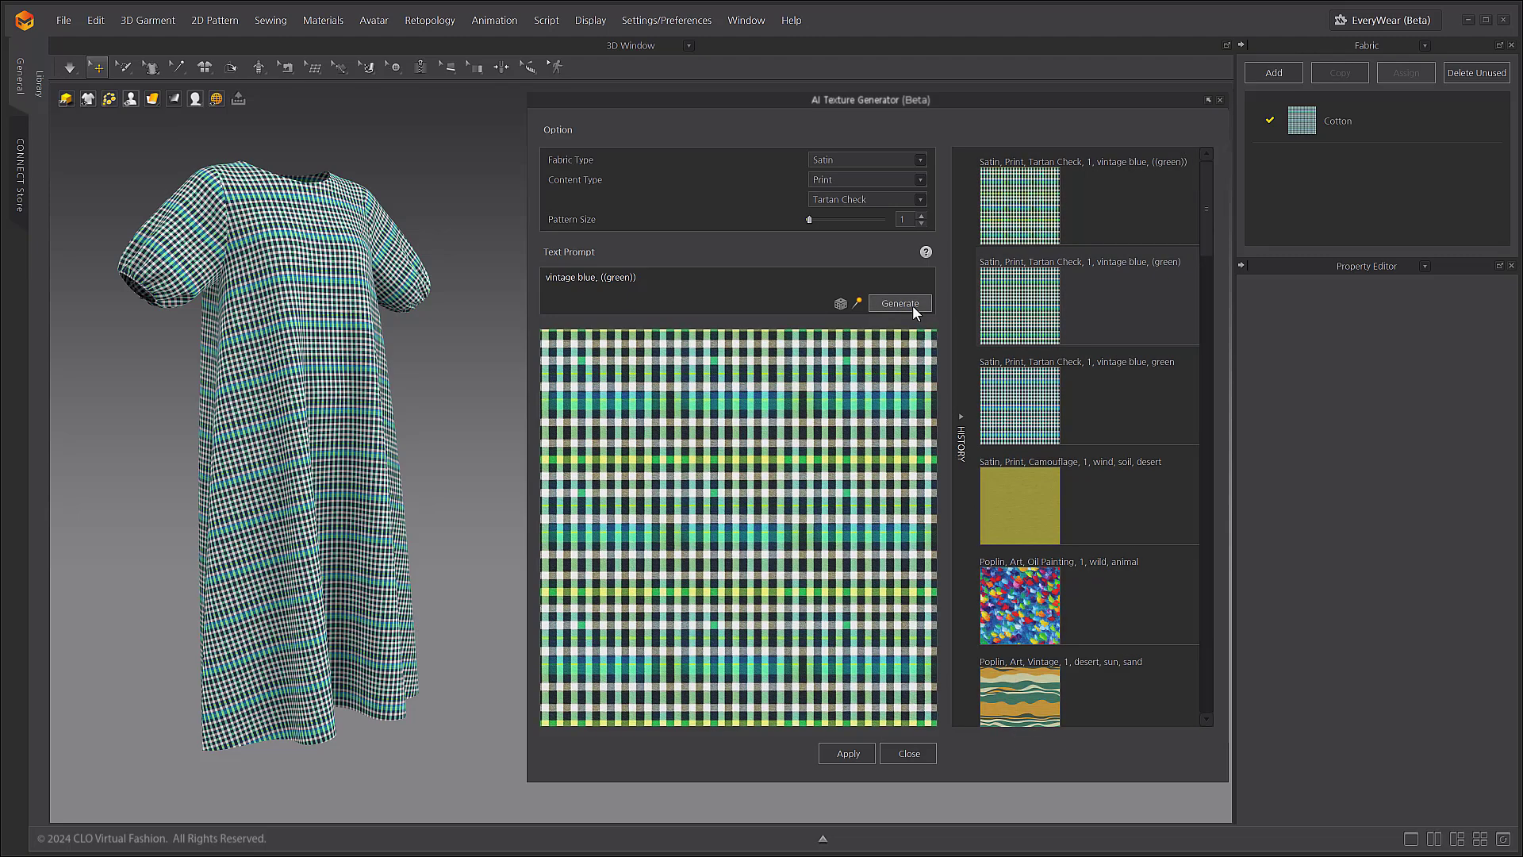
Step: Compare the three tartan textures in the history and apply the "vintage blue, ((green))" version to the dress
{"action": "left_click", "coordinate": [1064, 361]}
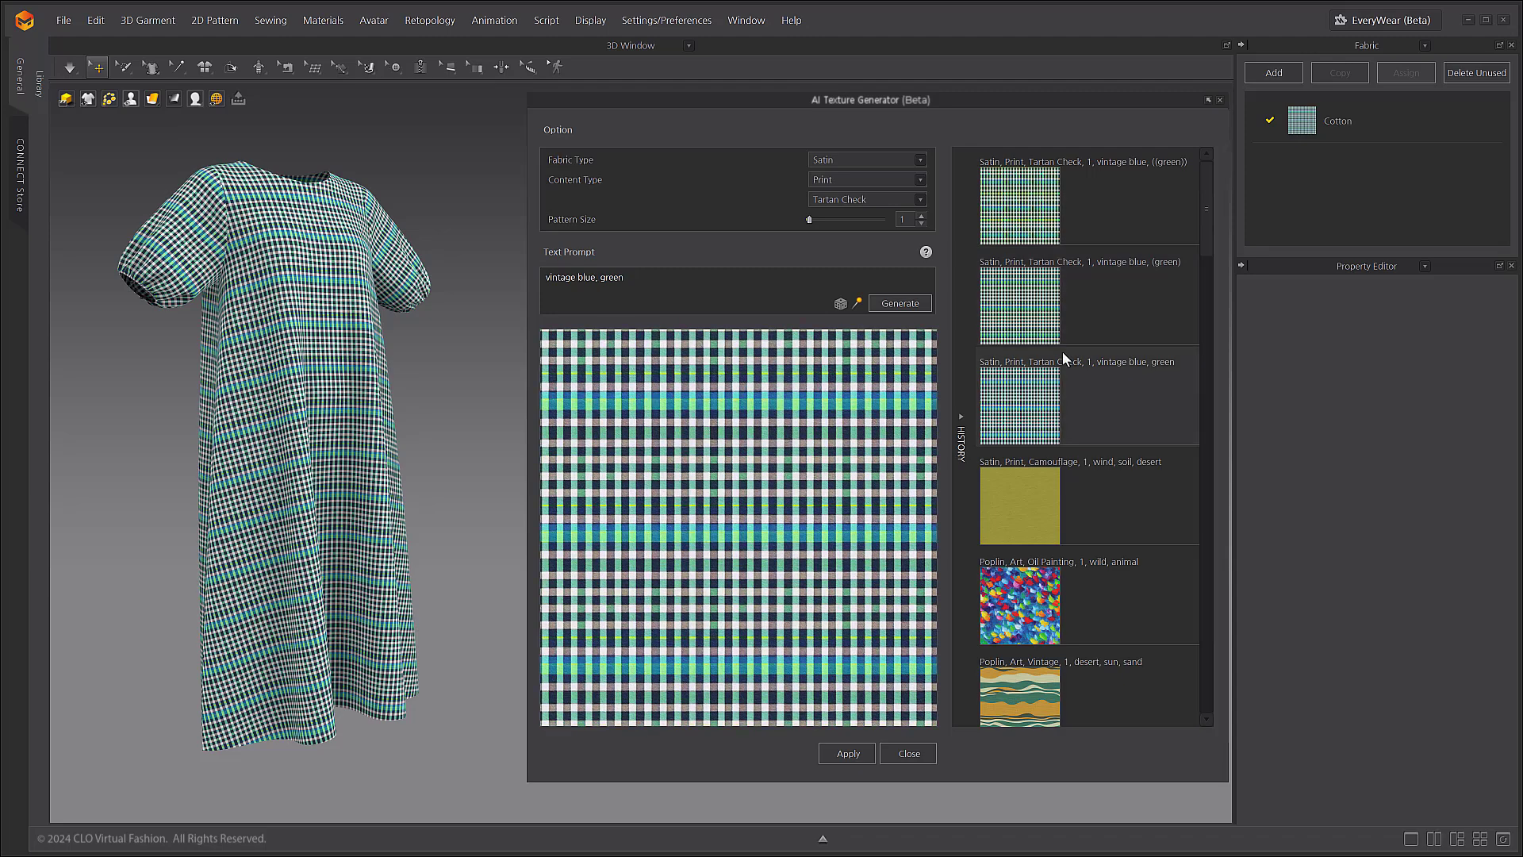
{"action": "left_click", "coordinate": [1035, 308]}
{"action": "left_click", "coordinate": [1042, 212]}
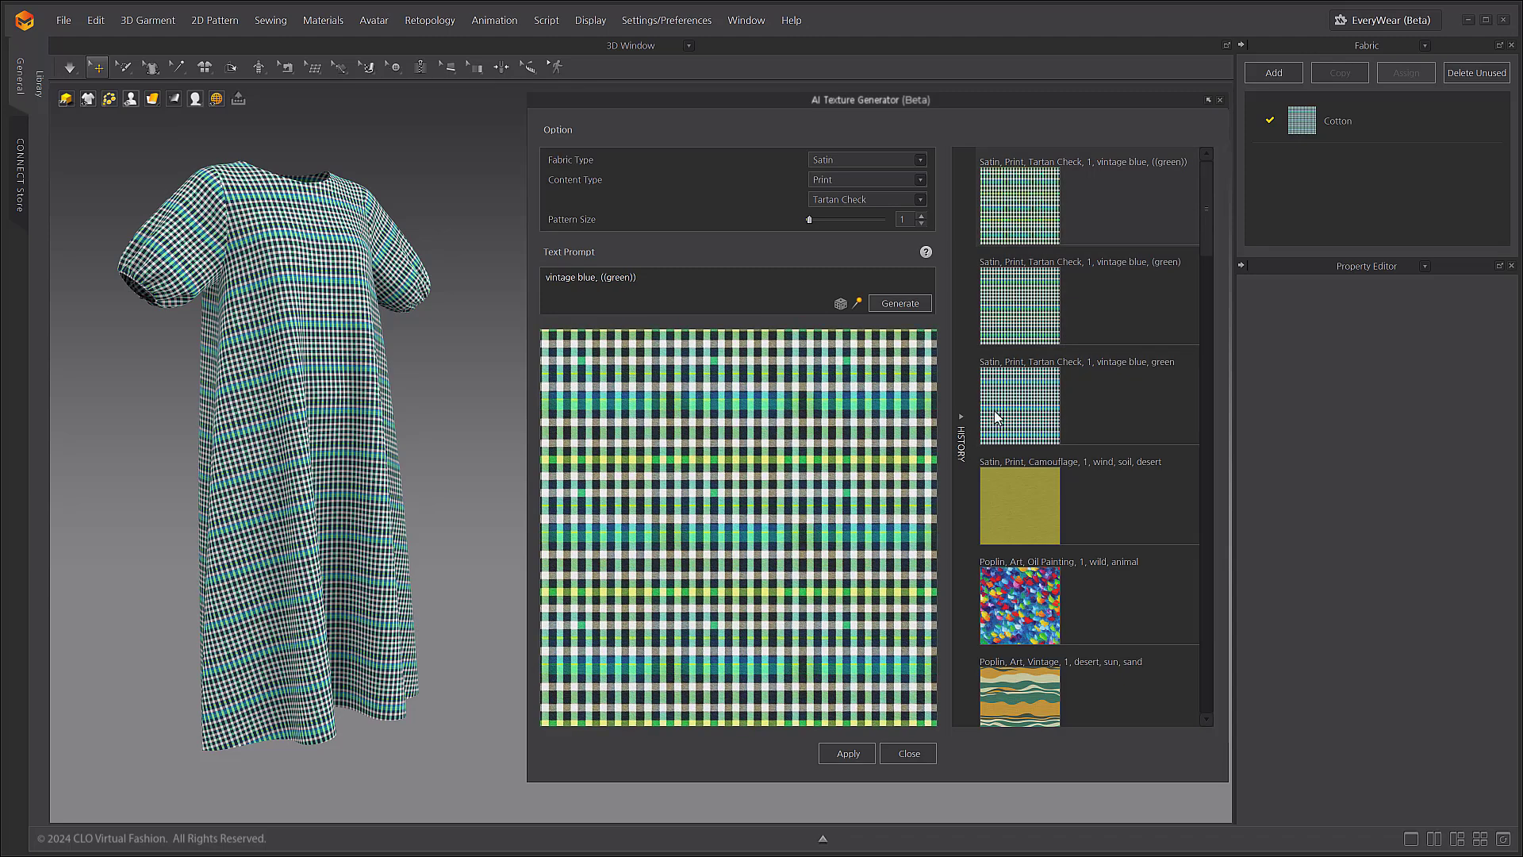
{"action": "left_click", "coordinate": [843, 750]}
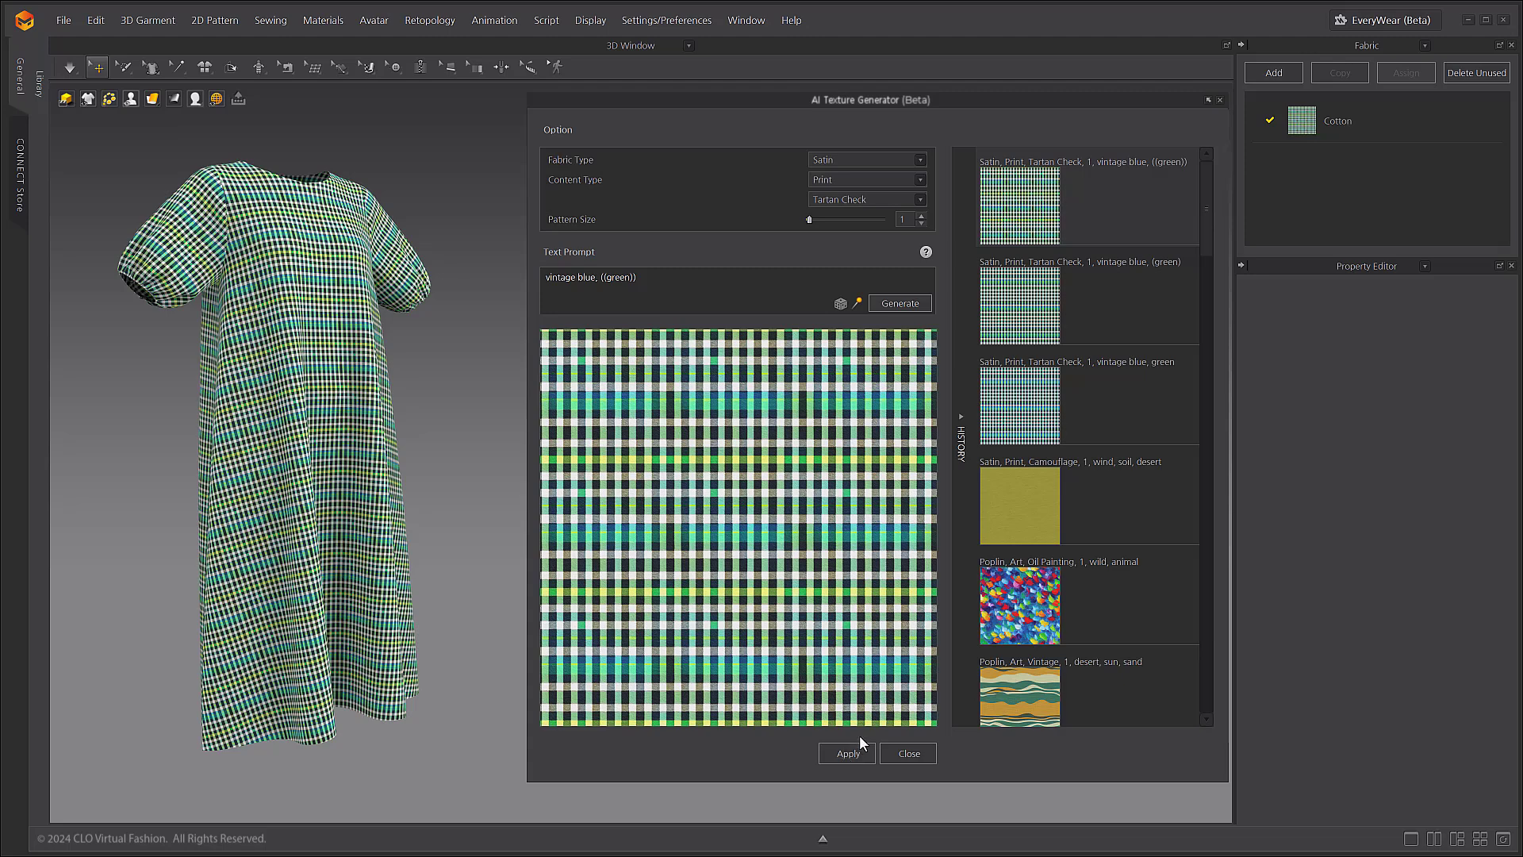
Step: Apply the history textures "wild, animal", "desert, sun, sand" and "desert, sun, ((sand))" to the dress one after another
{"action": "left_click", "coordinate": [1091, 590]}
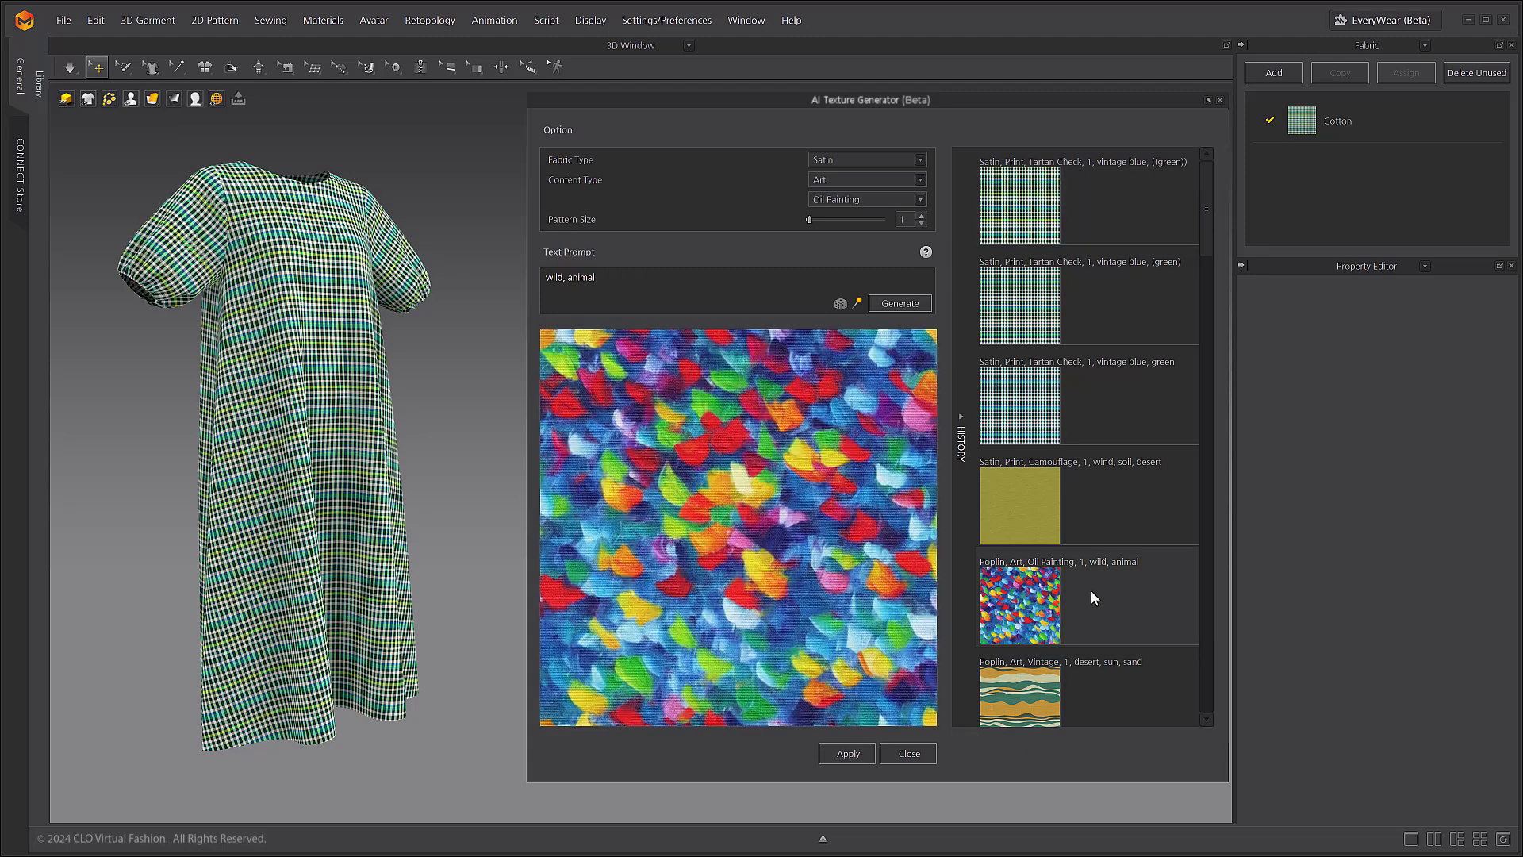
{"action": "left_click", "coordinate": [838, 750]}
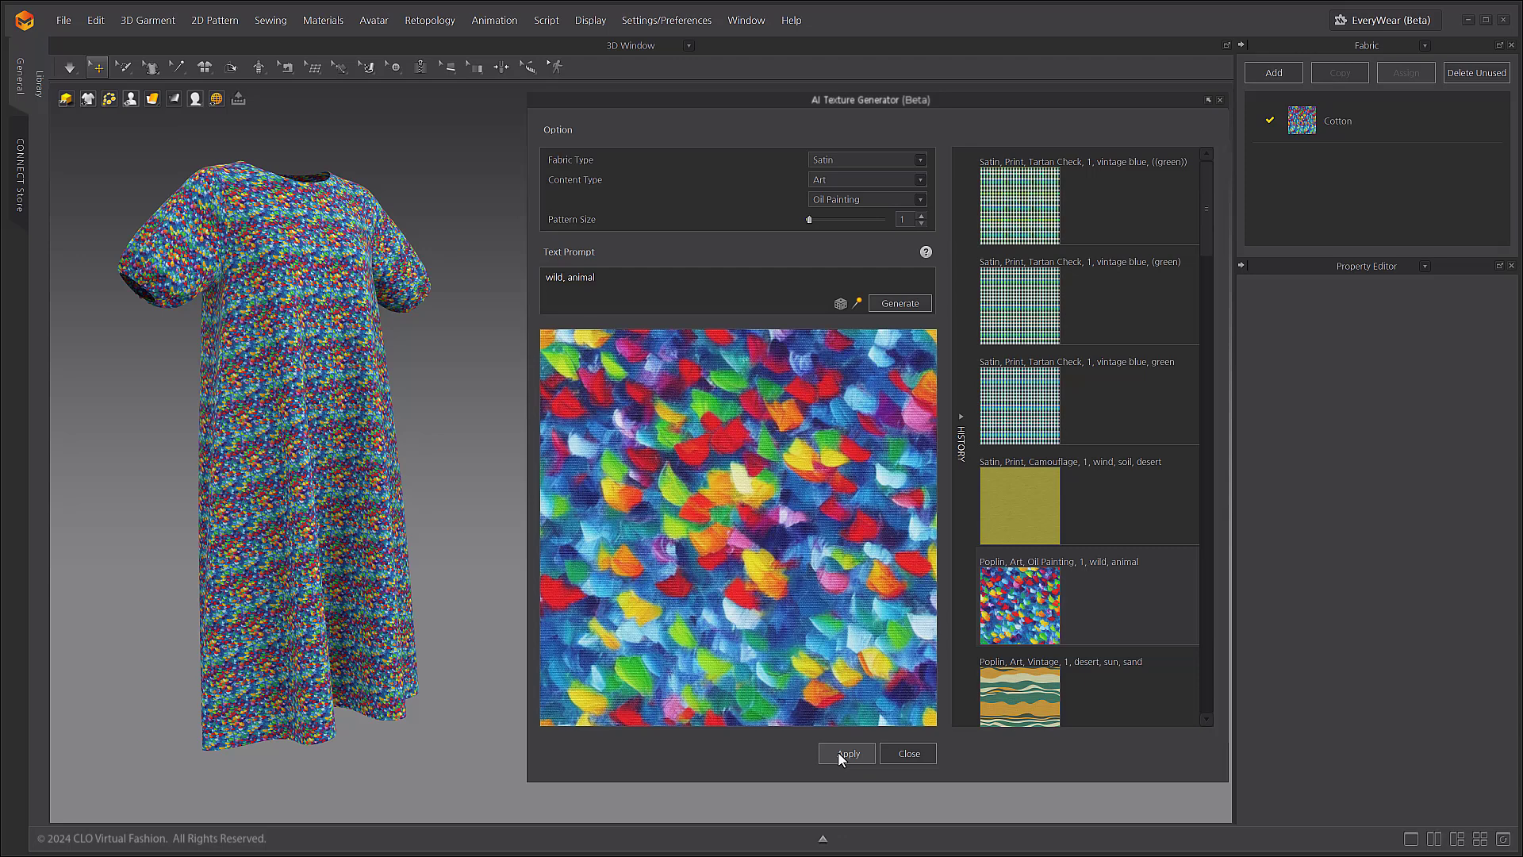
{"action": "left_click", "coordinate": [1070, 693]}
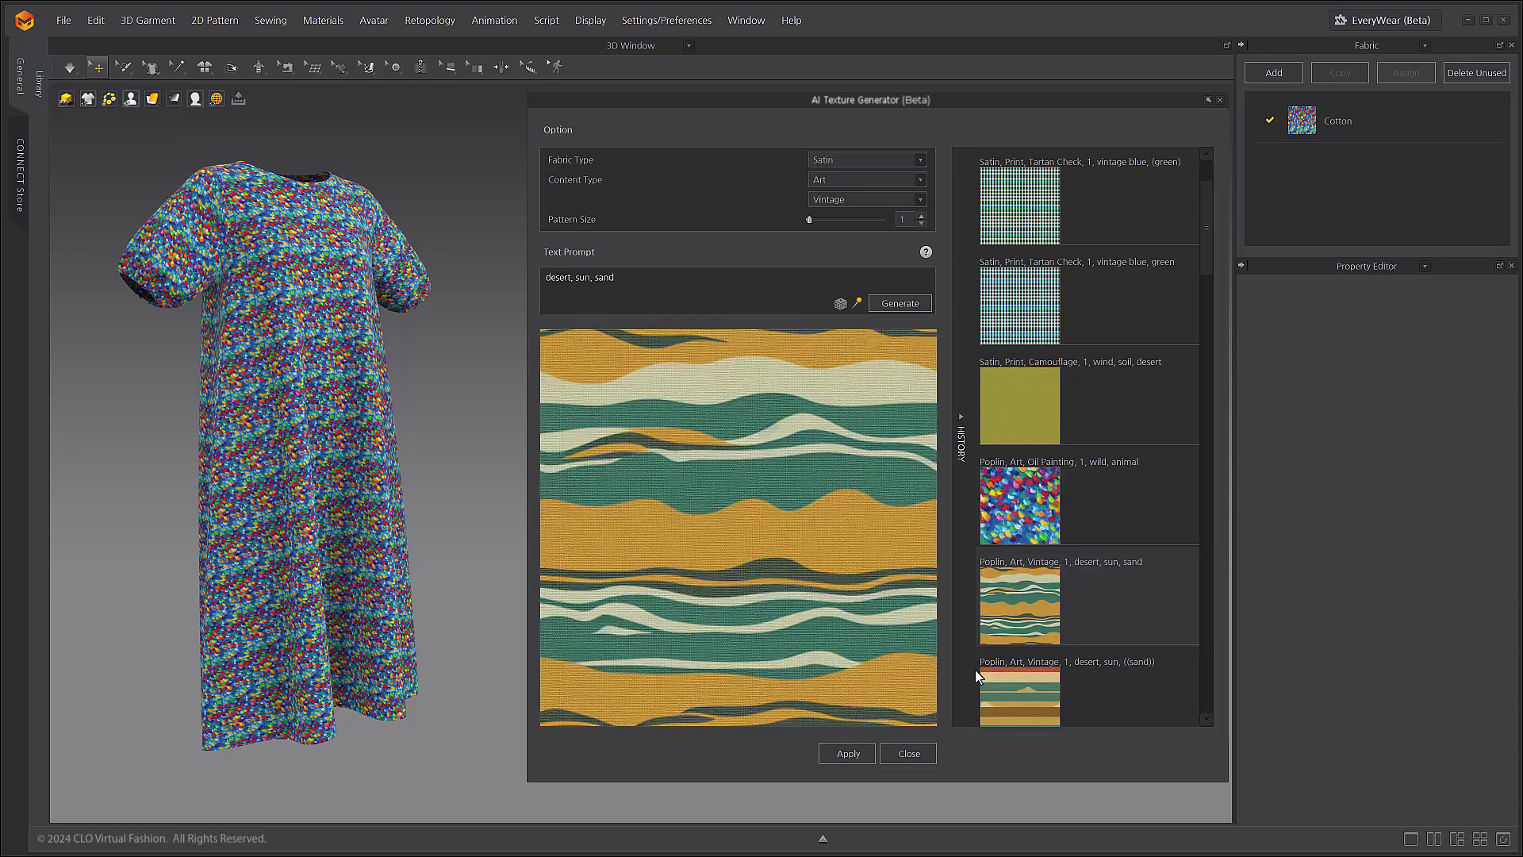
{"action": "left_click", "coordinate": [844, 754]}
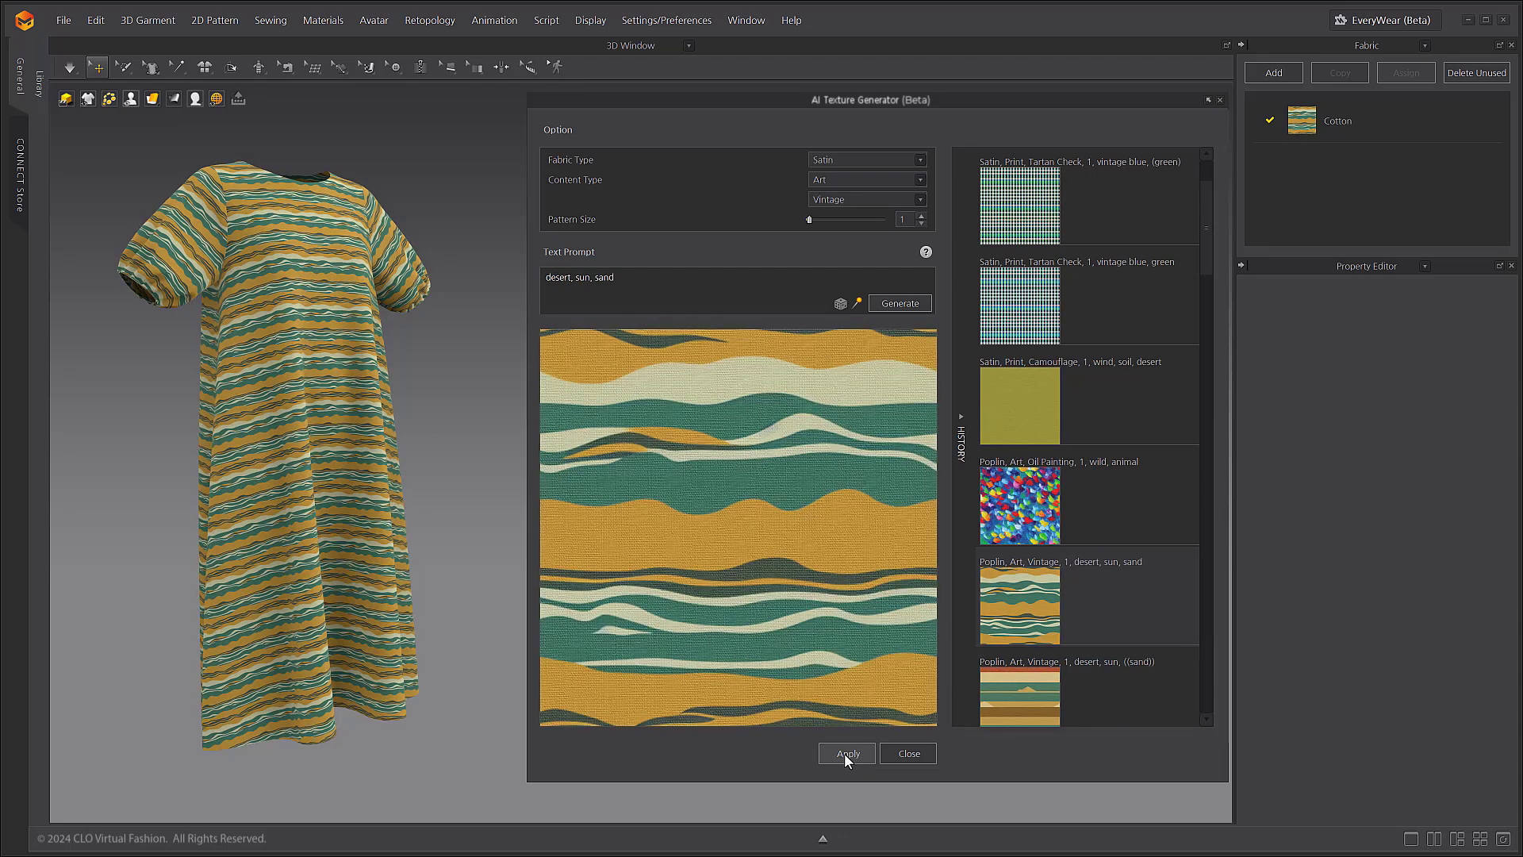
{"action": "left_click", "coordinate": [1069, 690]}
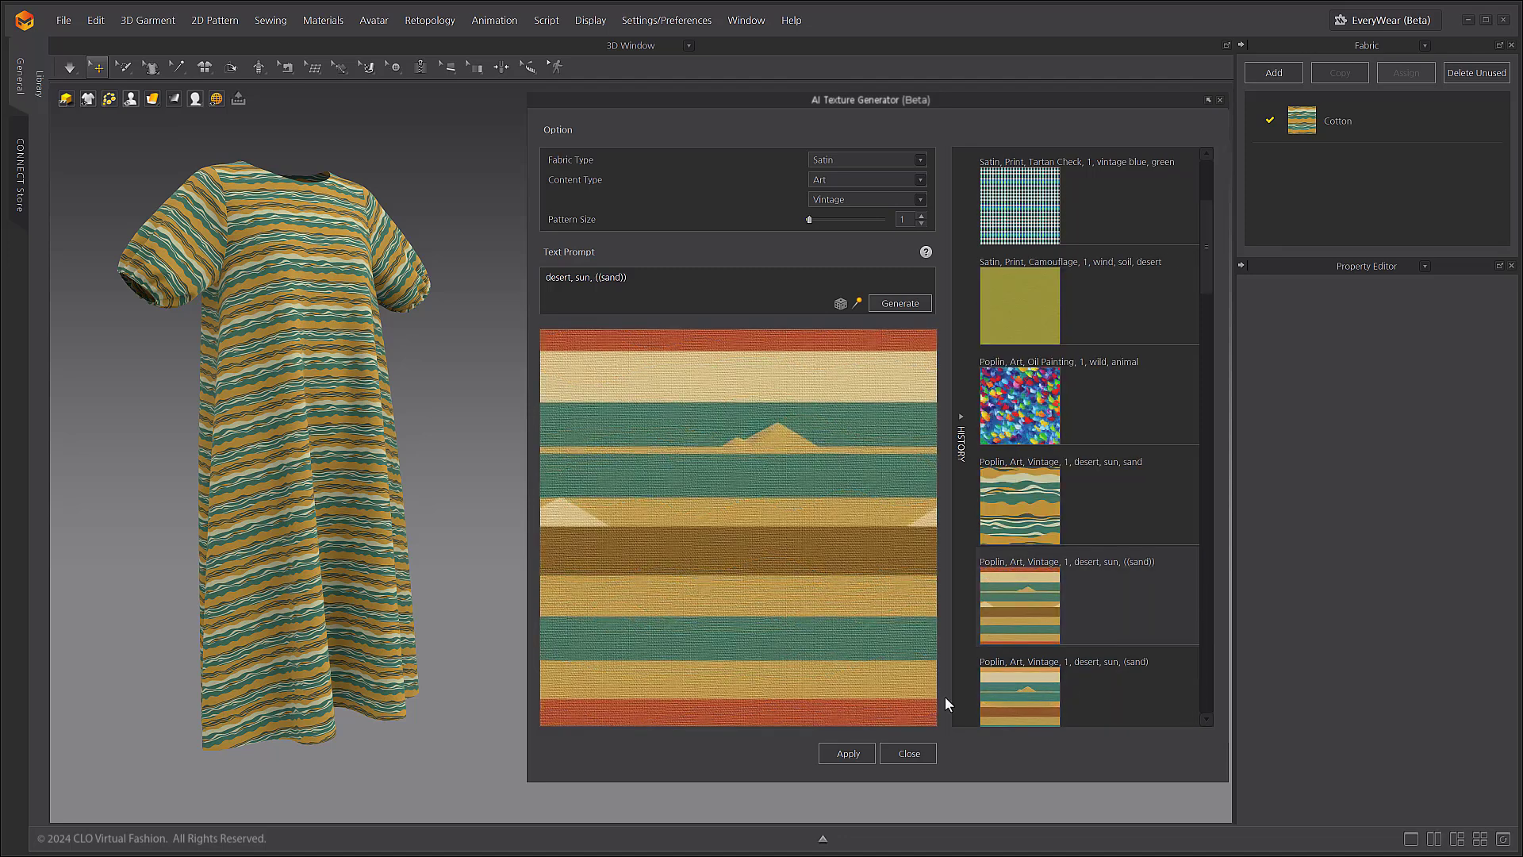
{"action": "left_click", "coordinate": [850, 753]}
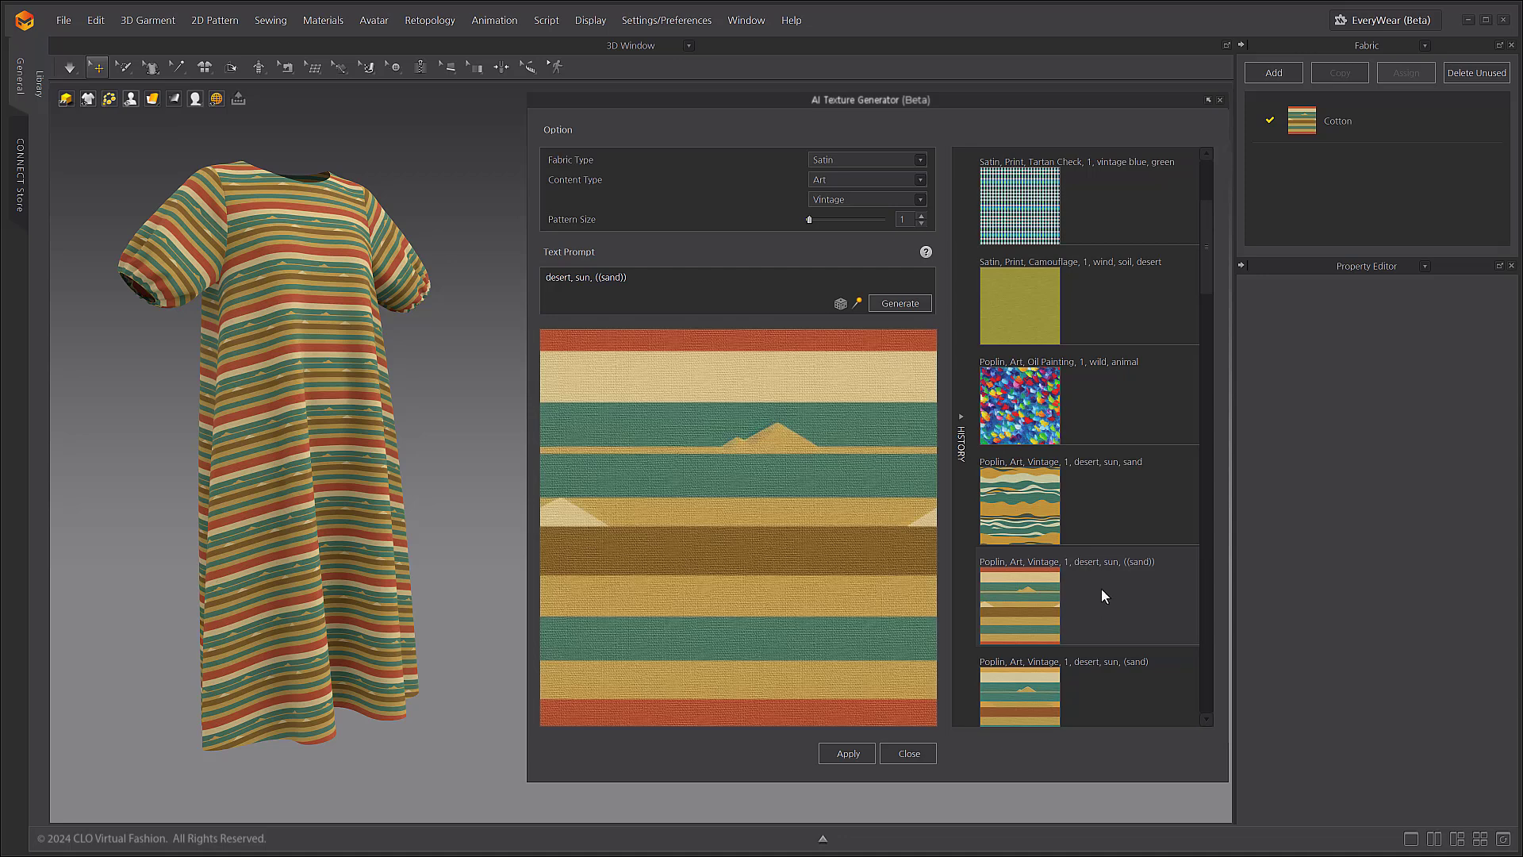
Step: Generate three Satin textures from random prompts: "Checkerboard Stripe", "Action Movement Croquis" and "a rainbow color"
{"action": "left_click", "coordinate": [841, 304]}
{"action": "left_click", "coordinate": [892, 304]}
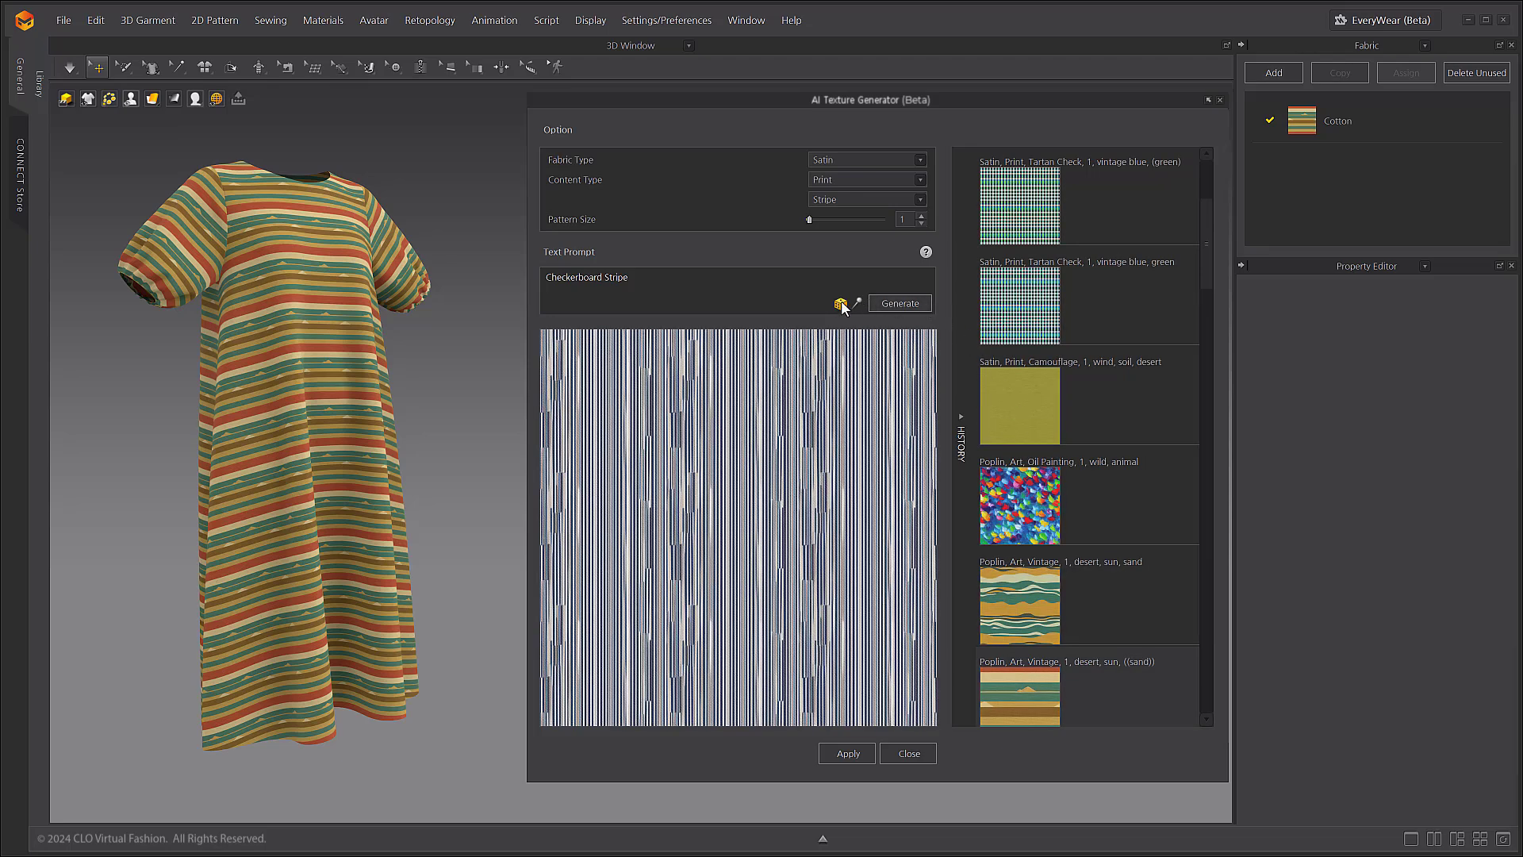
{"action": "left_click", "coordinate": [840, 304]}
{"action": "left_click", "coordinate": [898, 304]}
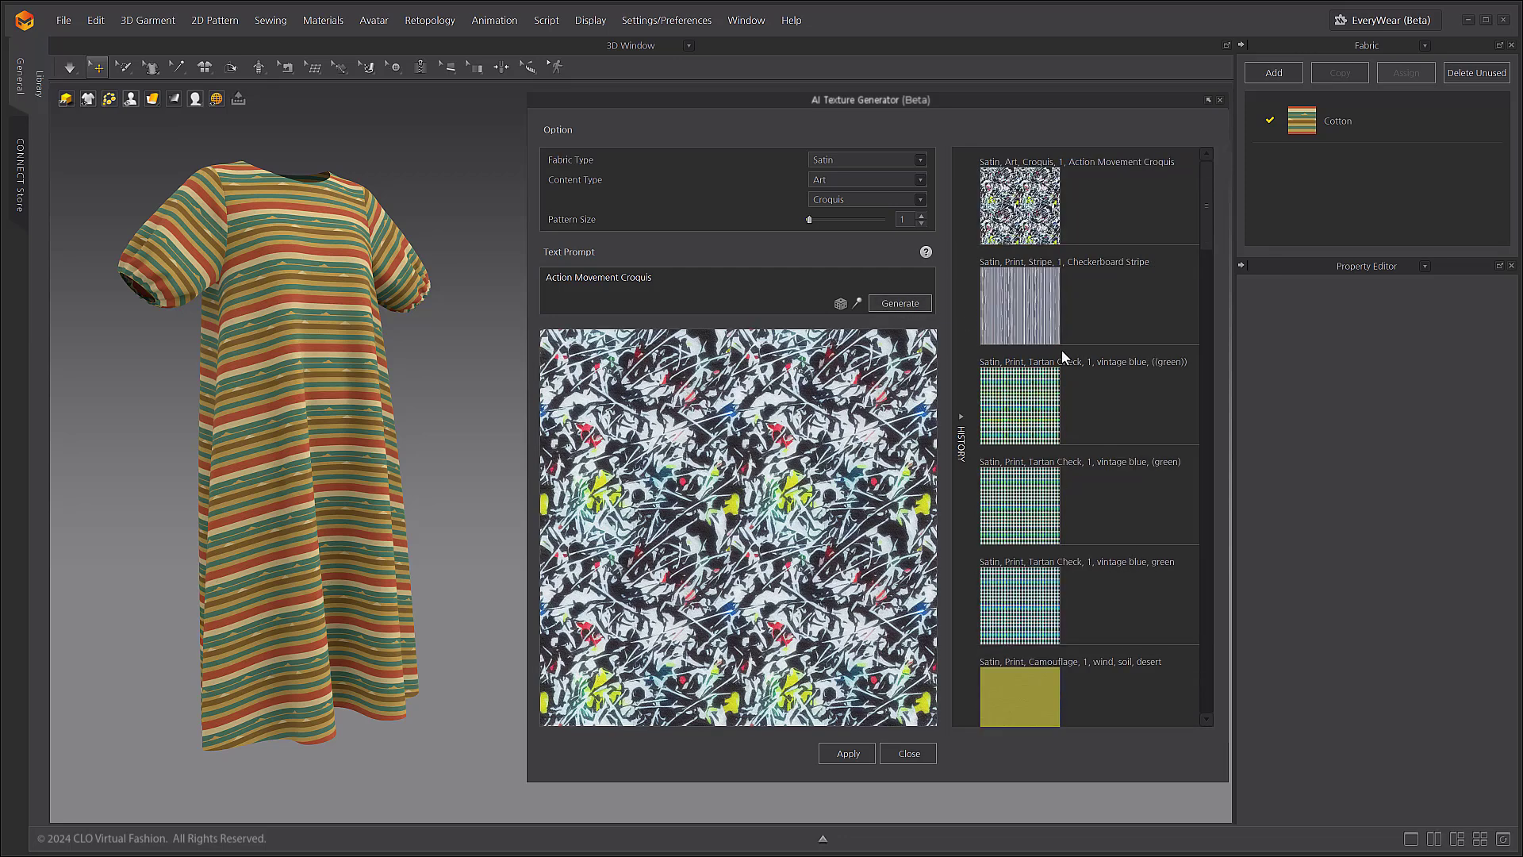
{"action": "left_click", "coordinate": [840, 303]}
{"action": "left_click", "coordinate": [914, 305]}
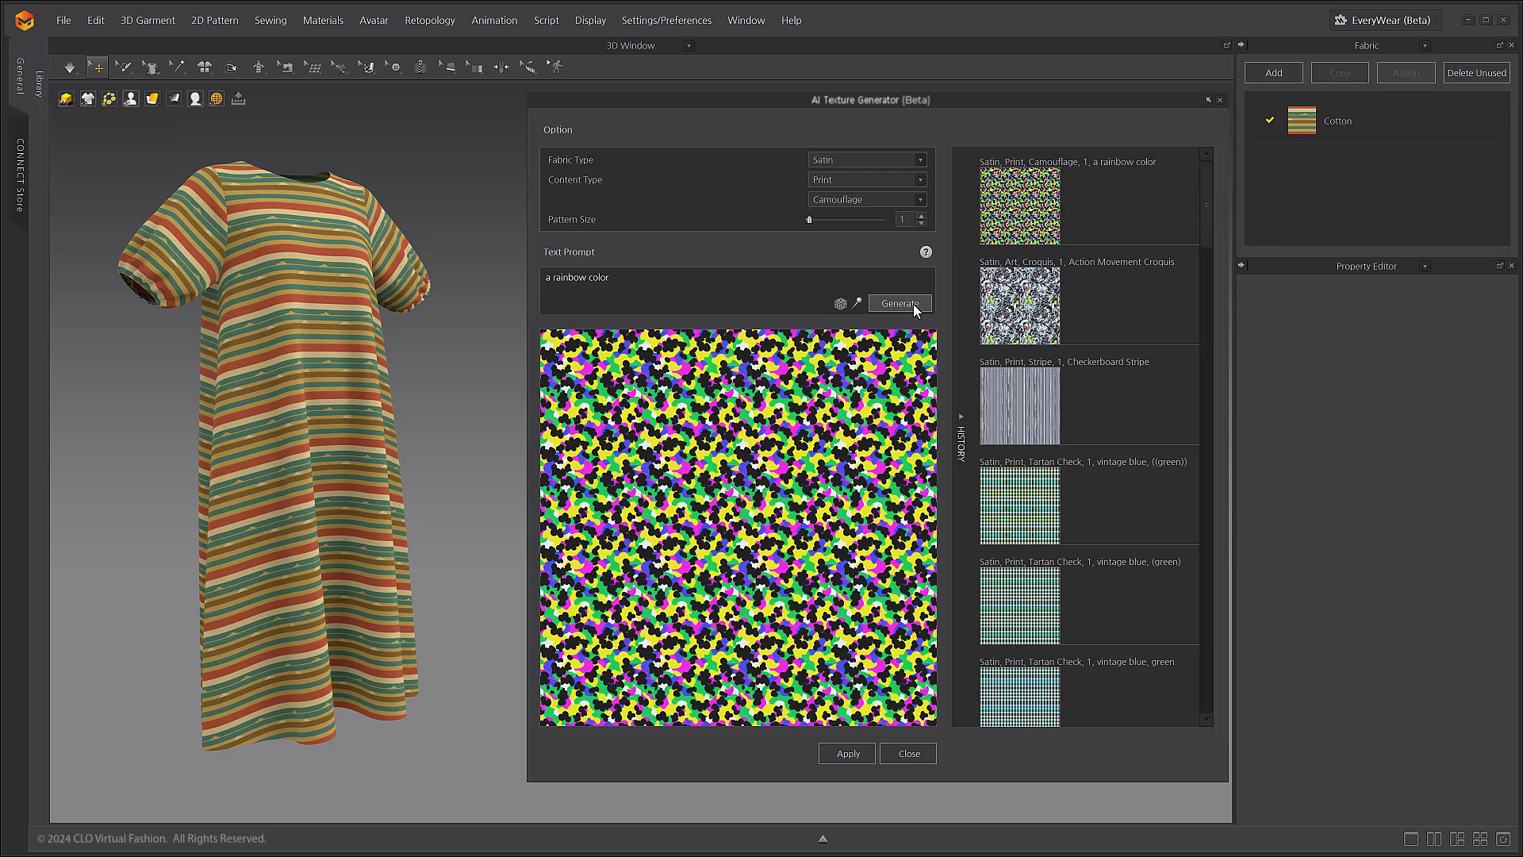
Step: Load the Vintage "desert, sun, sand" texture from the history and generate a similar one with "wind" added to the prompt
{"action": "scroll", "coordinate": [1040, 412], "scroll_direction": "down", "scroll_amount": 5}
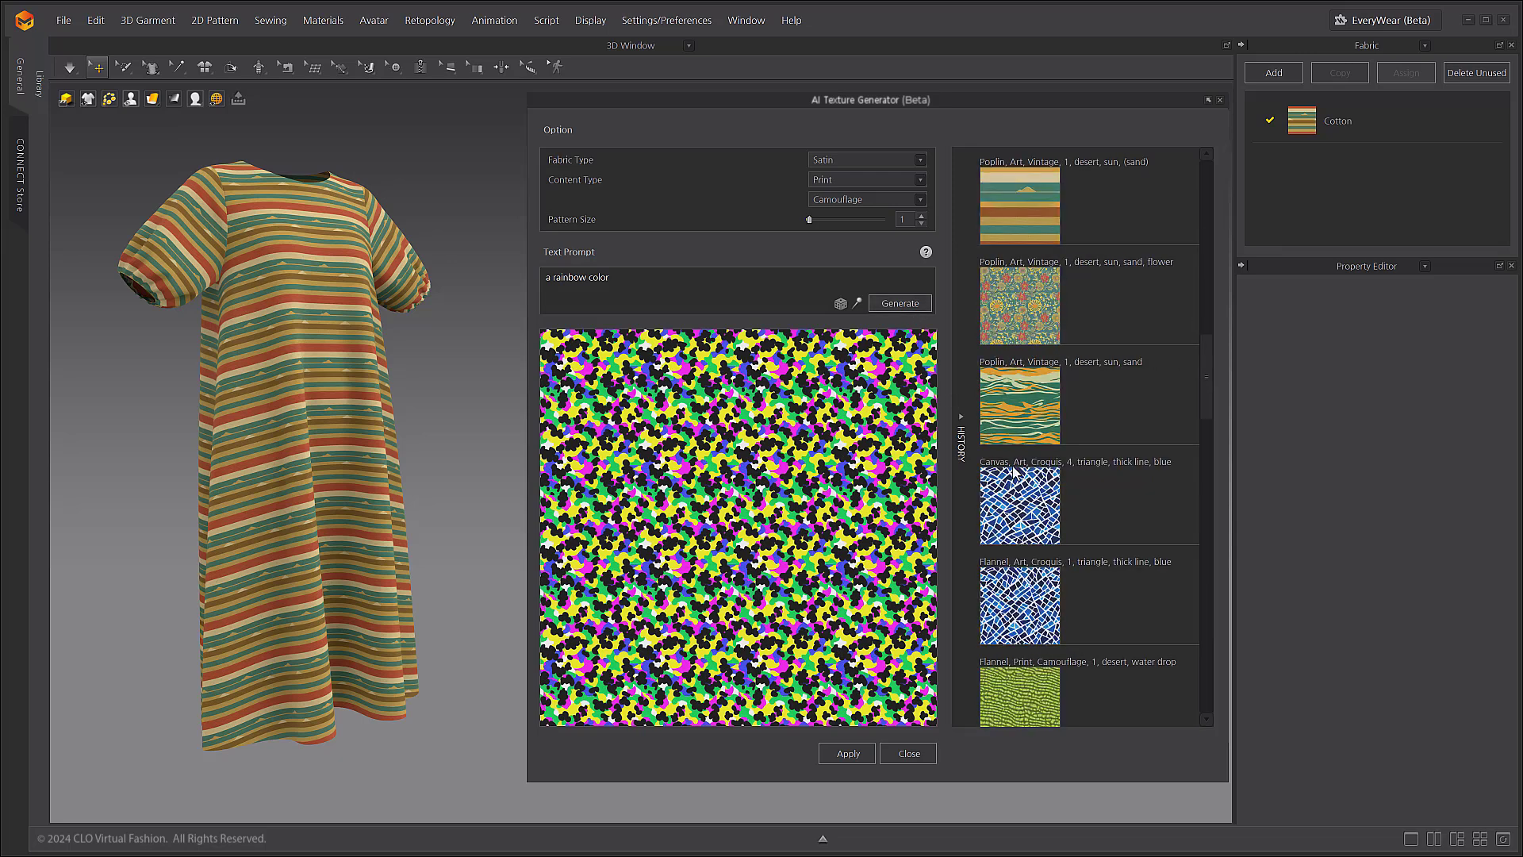
{"action": "left_click", "coordinate": [1040, 411]}
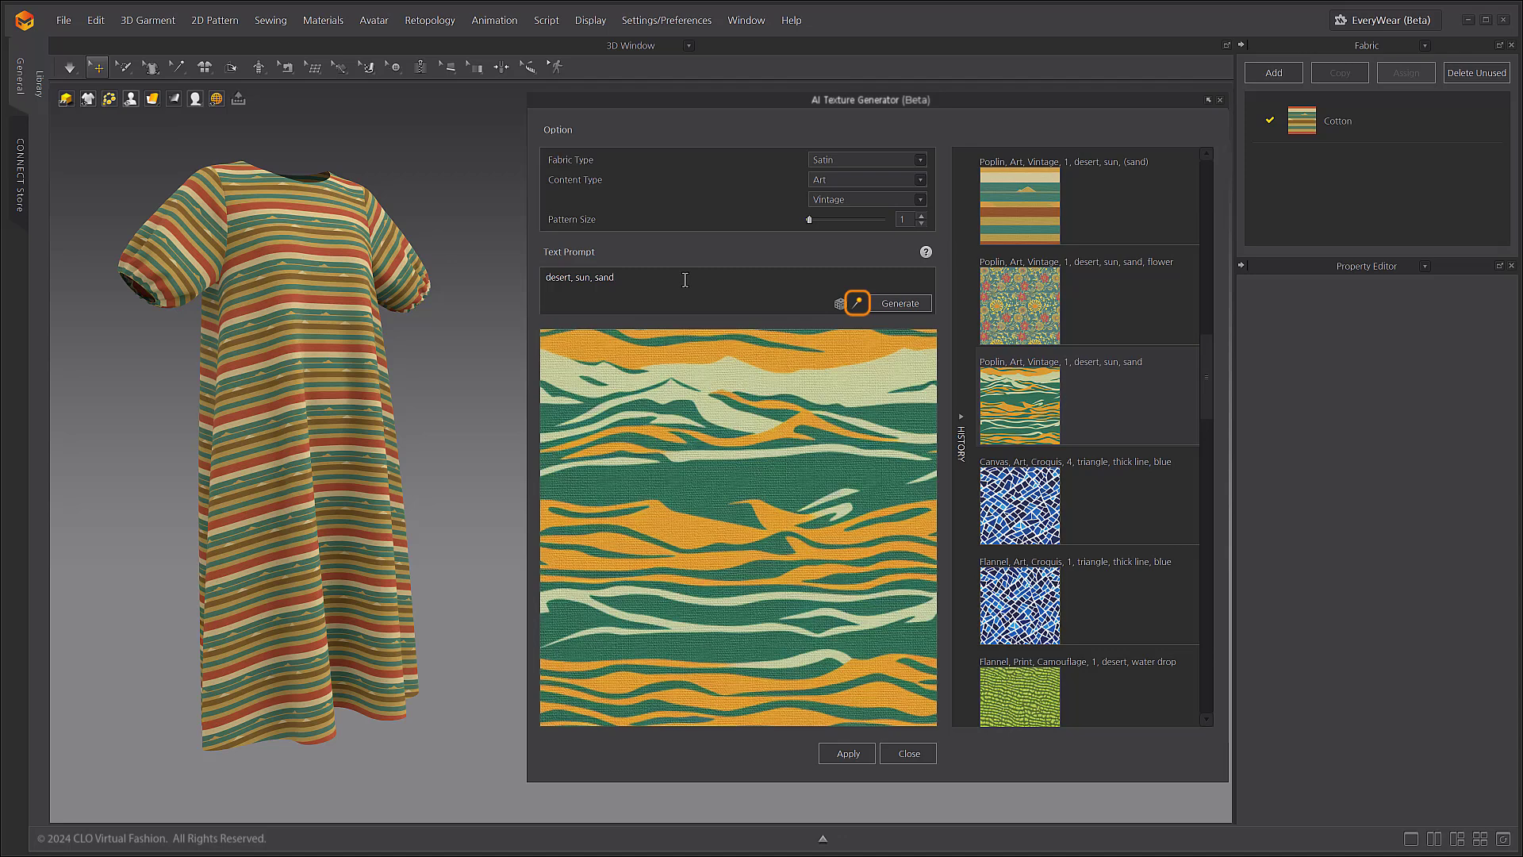
{"action": "type", "text": "wind"}
{"action": "left_click", "coordinate": [912, 305]}
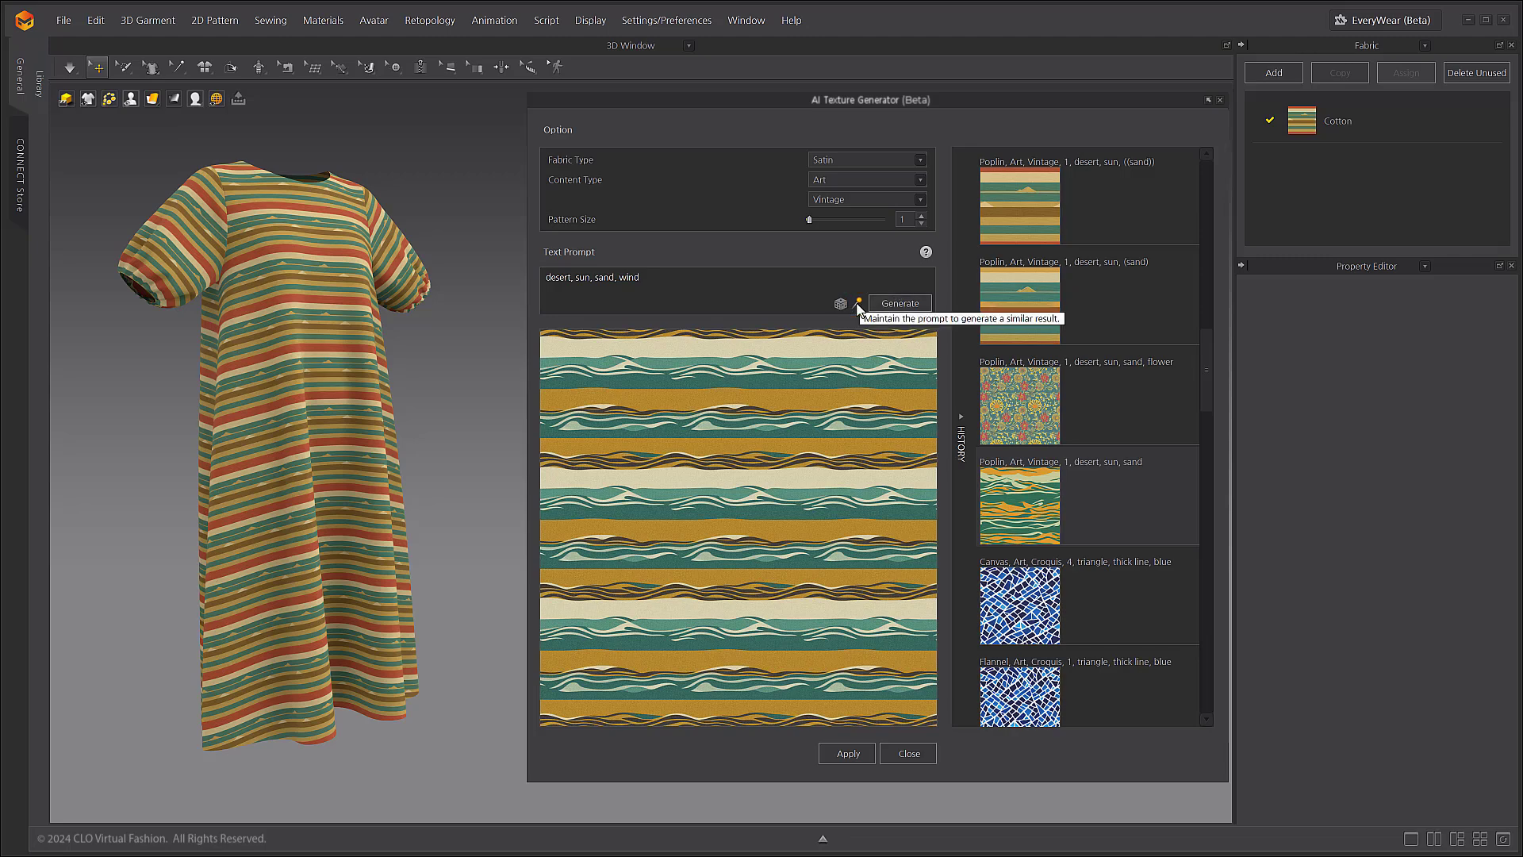
Step: Load the Tartan Check "vintage blue, green" texture from the history and regenerate it with the prompt maintained
{"action": "scroll", "coordinate": [1022, 410], "scroll_direction": "up", "scroll_amount": 5}
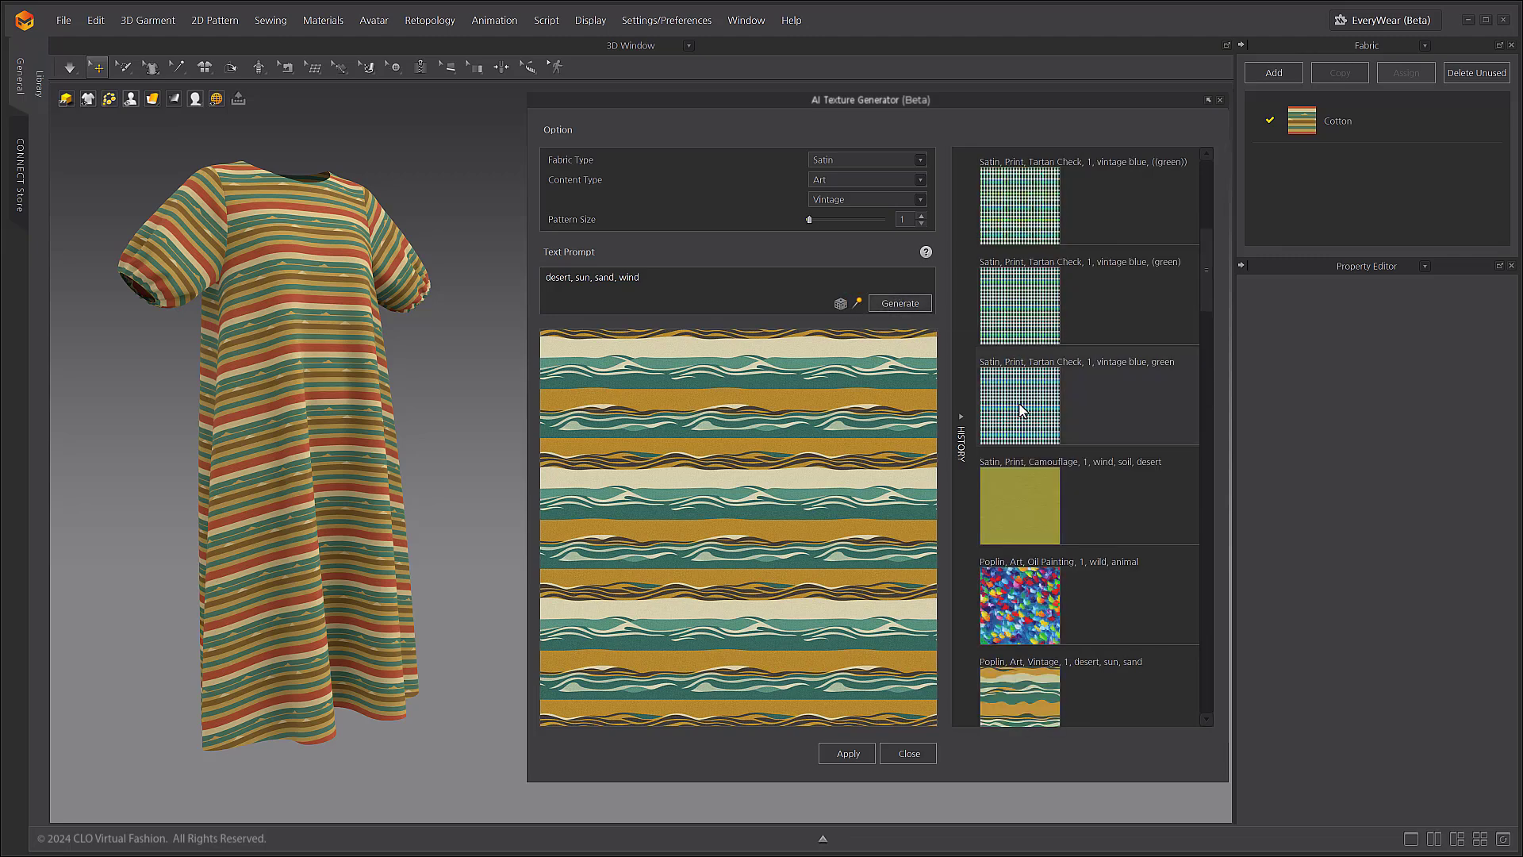
{"action": "left_click", "coordinate": [1022, 411]}
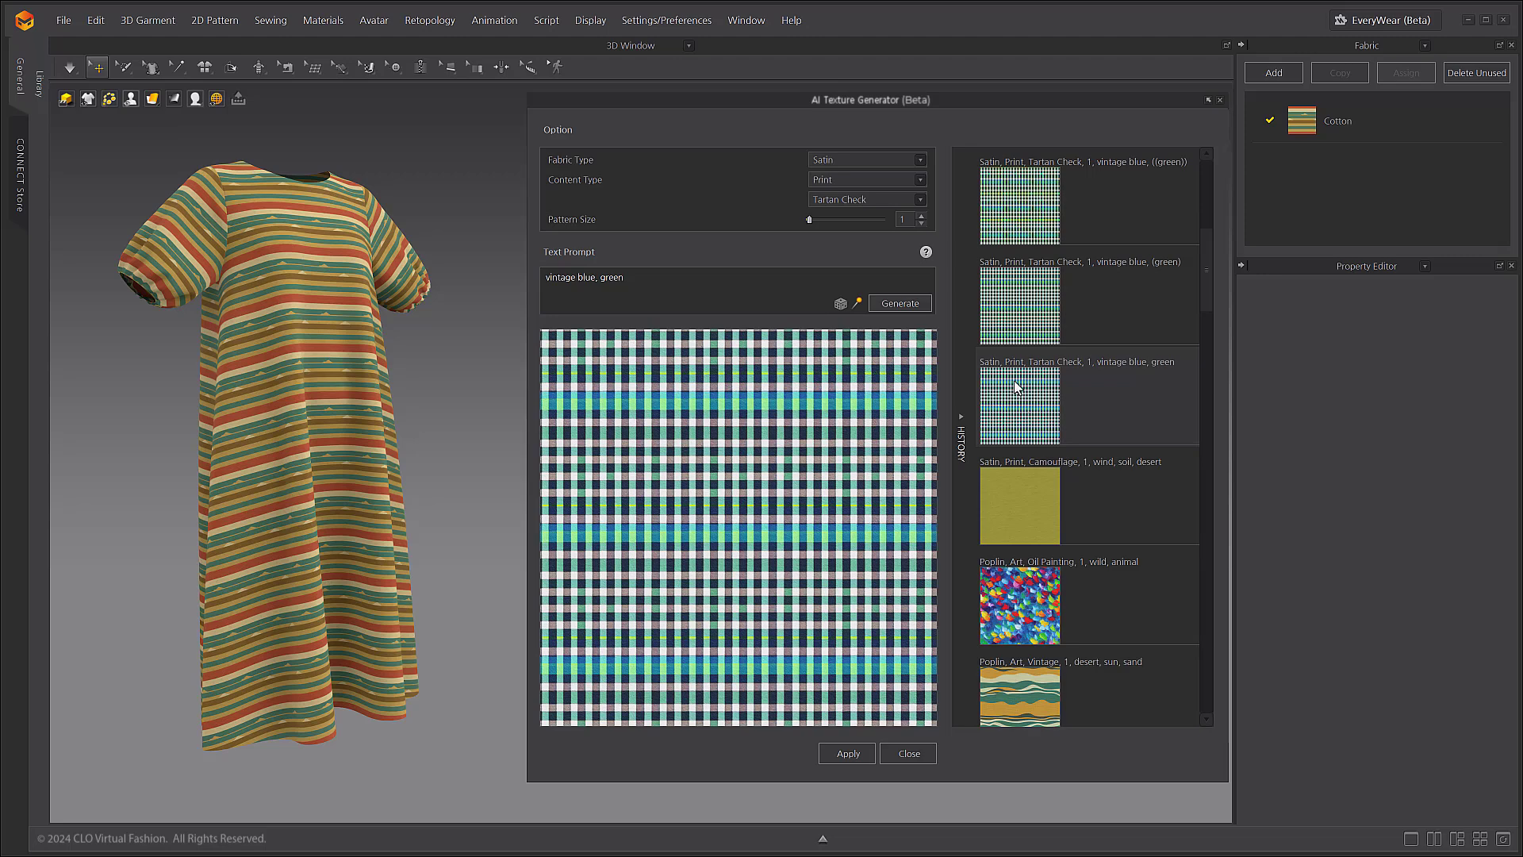
{"action": "left_click", "coordinate": [889, 305]}
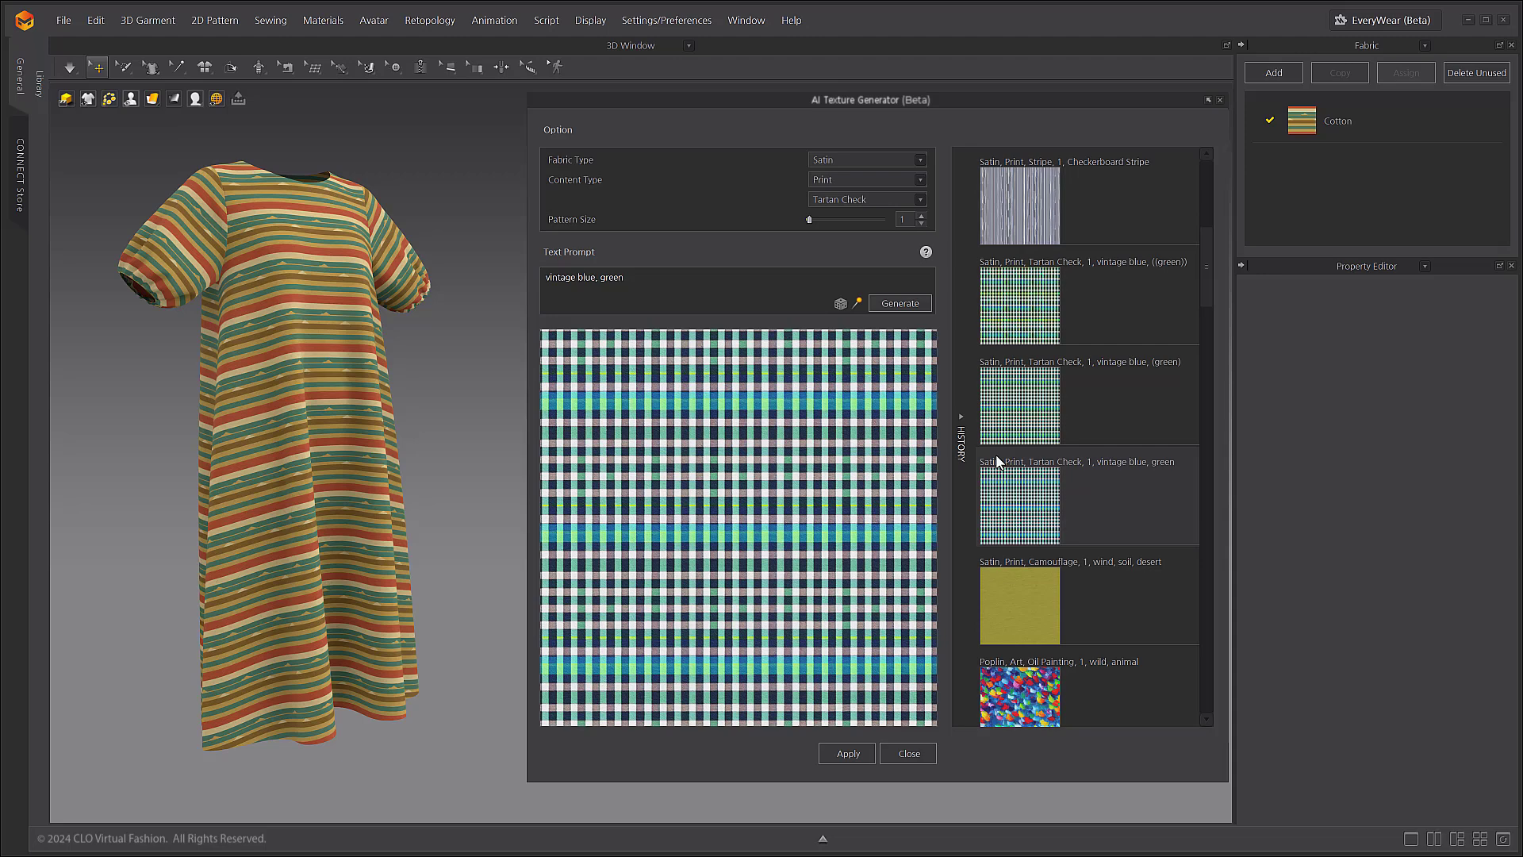
{"action": "scroll", "coordinate": [1074, 506], "scroll_direction": "down", "scroll_amount": 3}
Step: Hide the history, generate a new tartan from "vintage blue, green" without maintaining the prompt, and minimize the generator window
{"action": "left_click", "coordinate": [960, 443]}
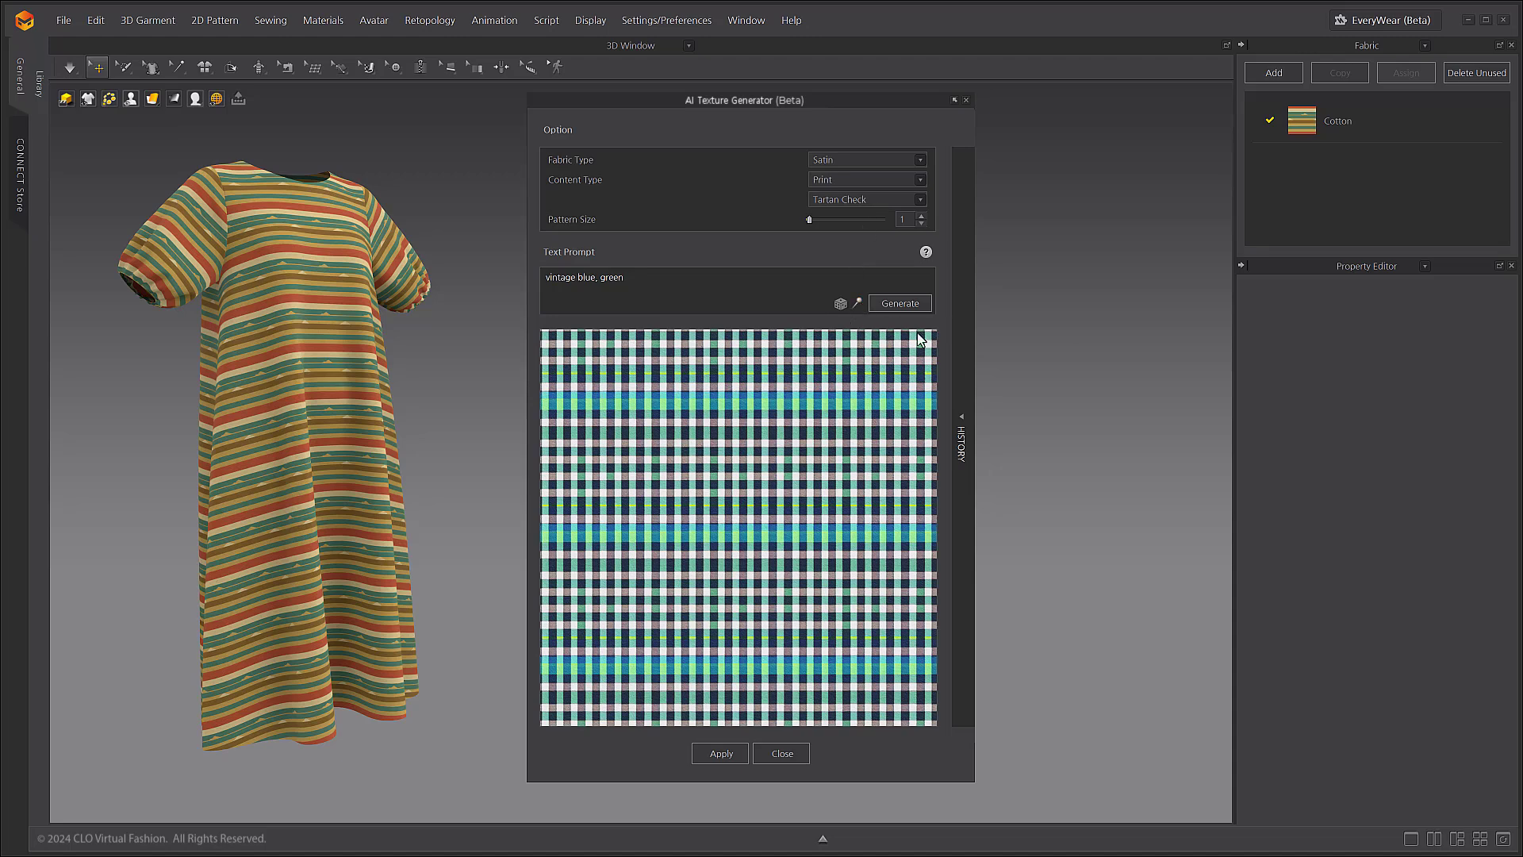
{"action": "left_click", "coordinate": [907, 302]}
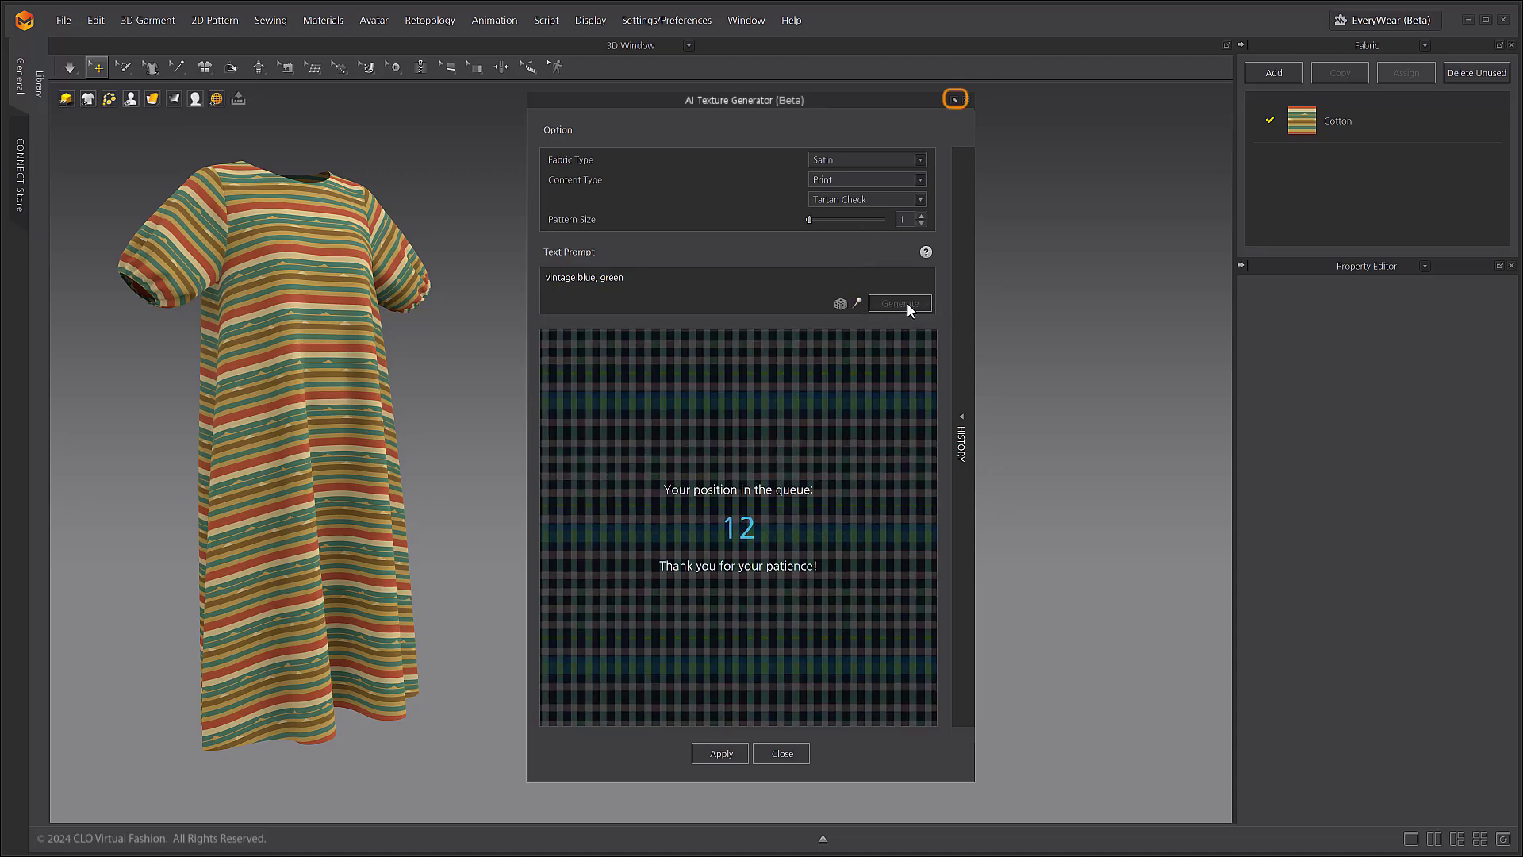
{"action": "left_click", "coordinate": [955, 99]}
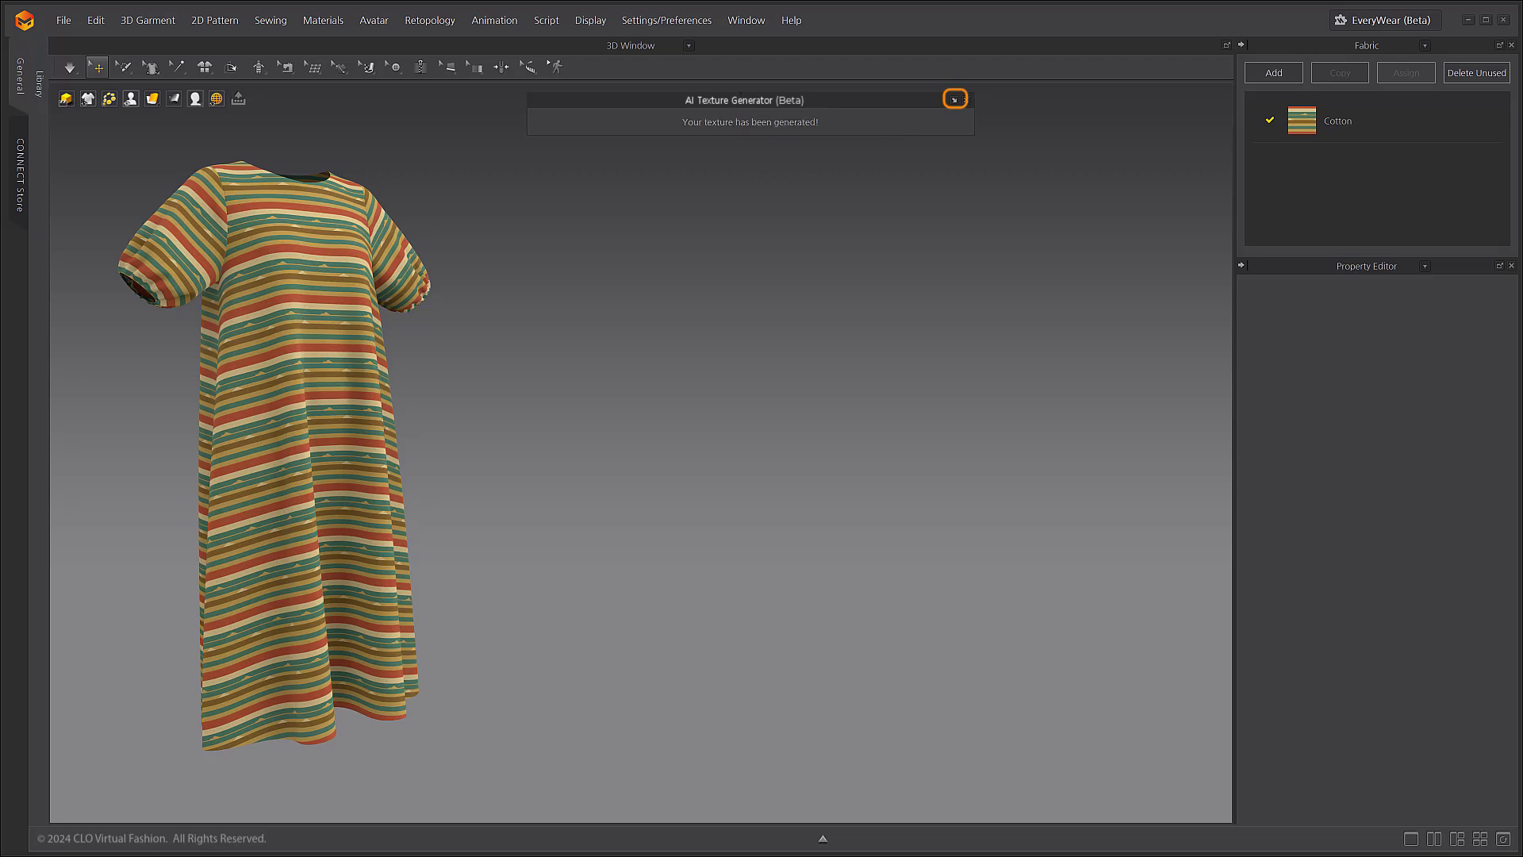
Step: Restore the generator window and apply the newly generated tartan texture to the dress
{"action": "left_click", "coordinate": [955, 100]}
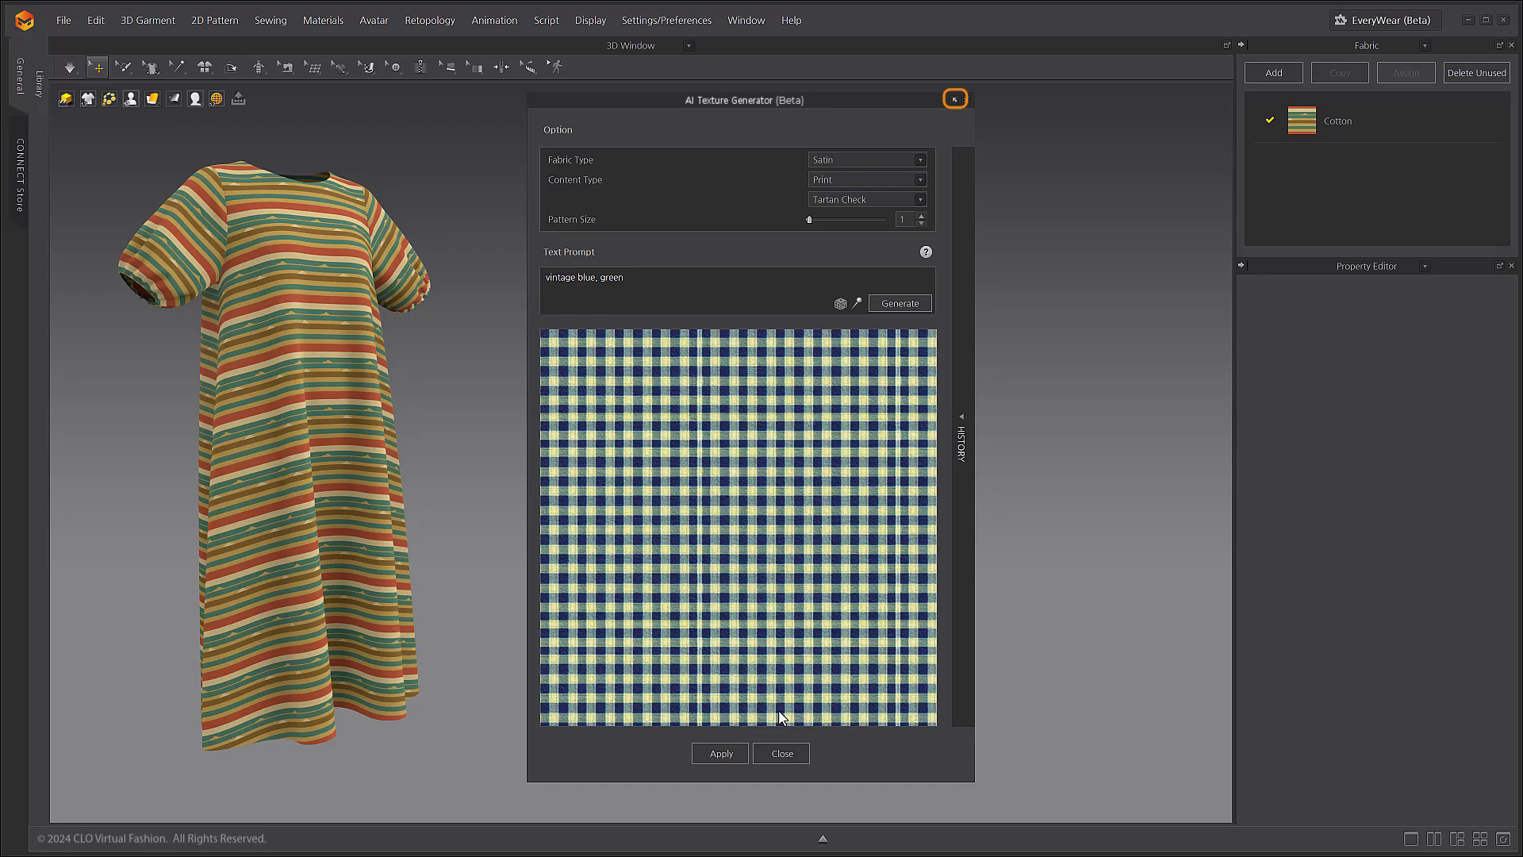
{"action": "left_click", "coordinate": [700, 761]}
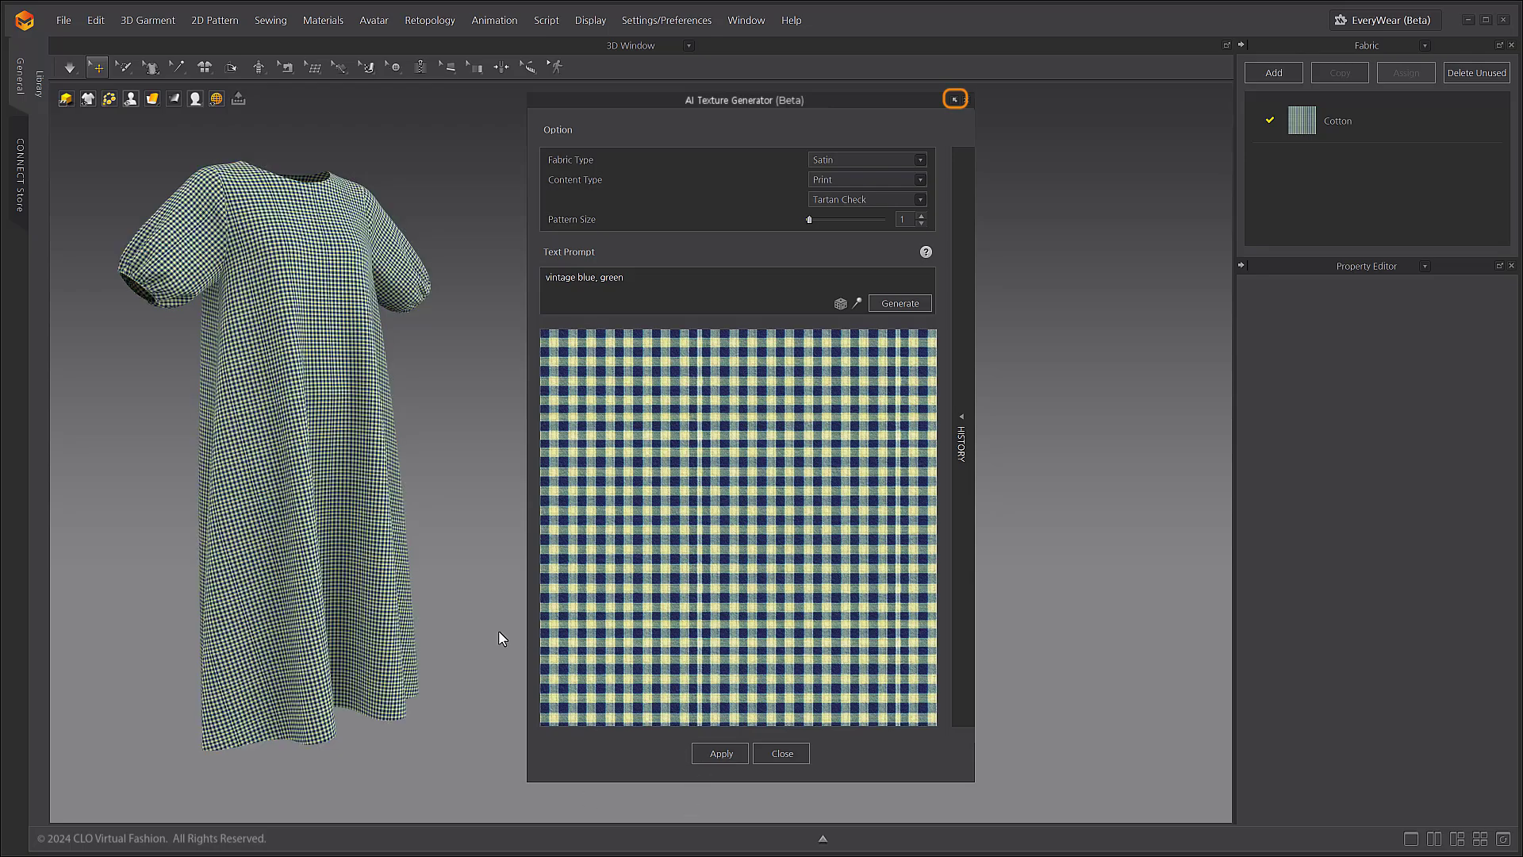